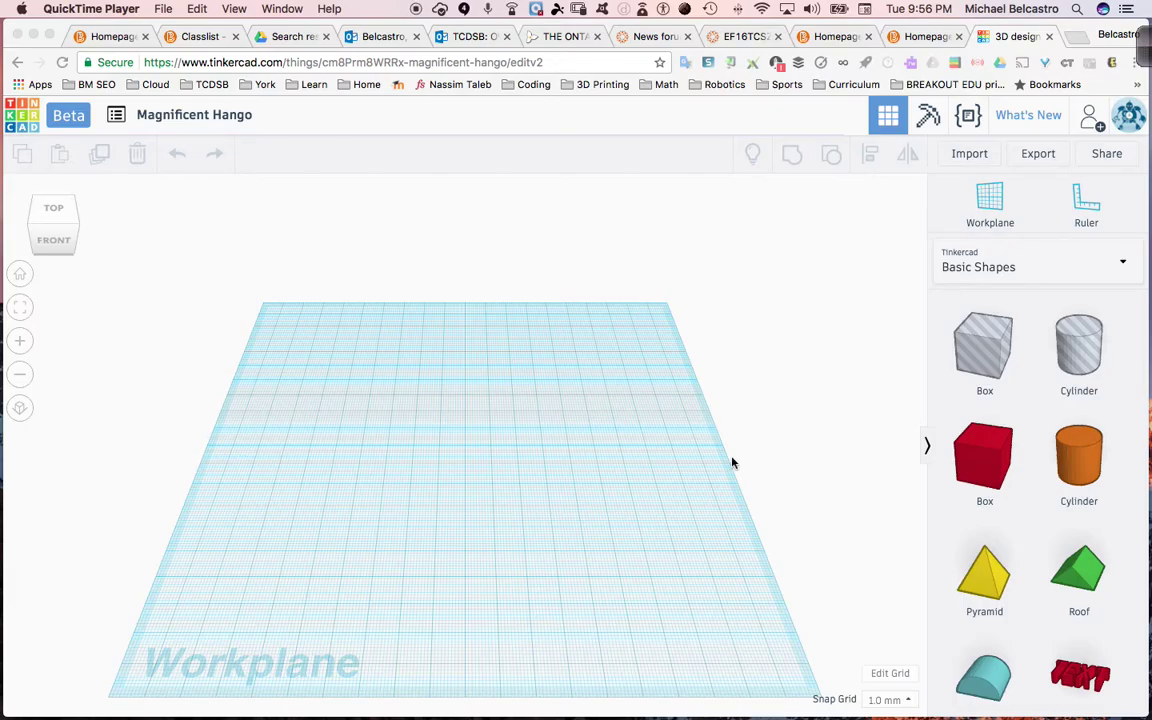
Switch to Ink2Go and add the text annotation "How to create Nets in TinkerCAD" above the workplane.
{"action": "left_click", "coordinate": [887, 705]}
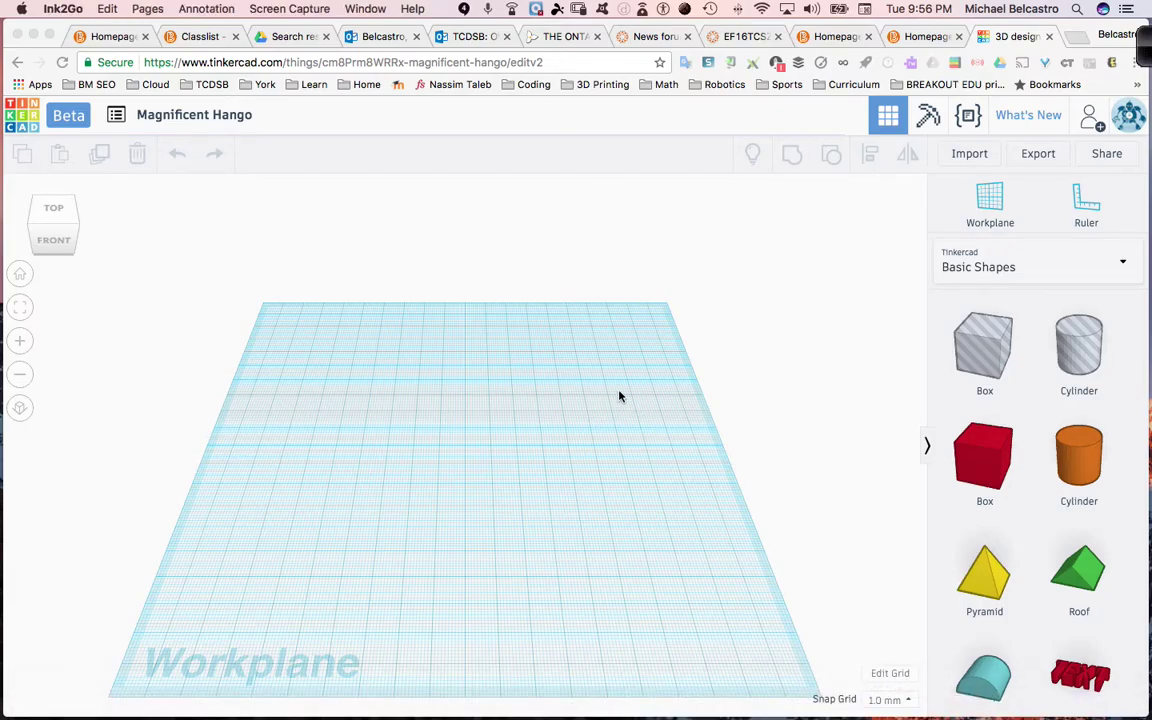
{"action": "key", "text": "super+t"}
{"action": "left_click", "coordinate": [563, 279]}
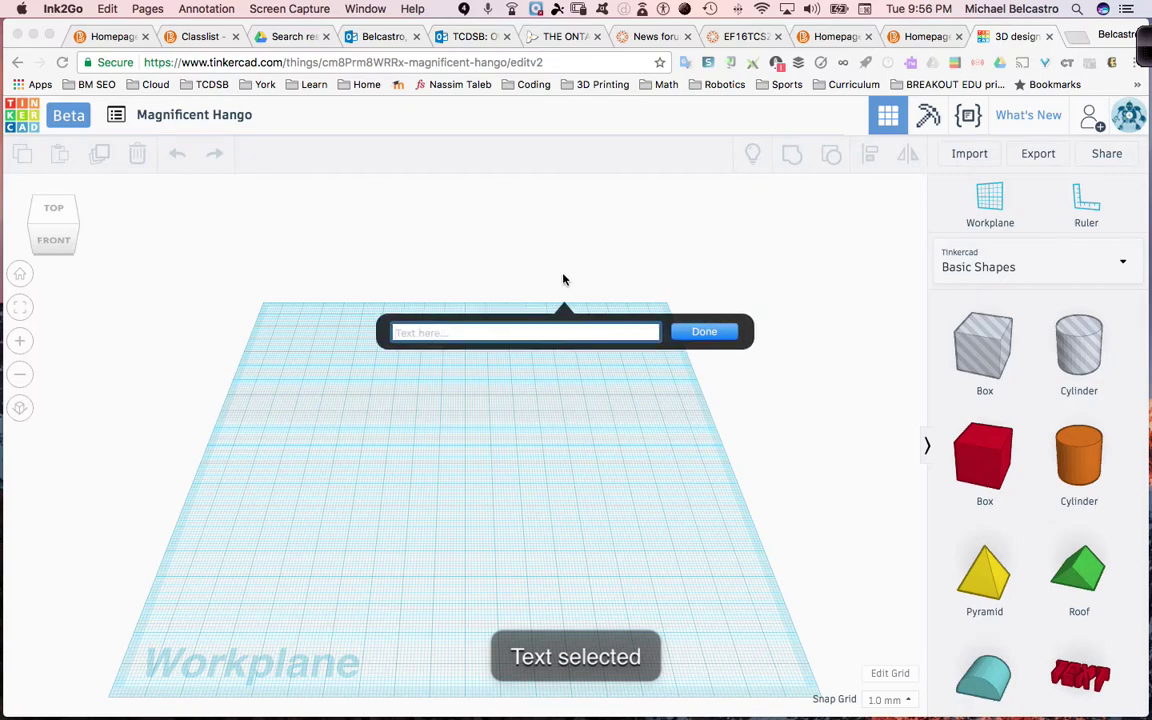
{"action": "type", "text": "How to creat"}
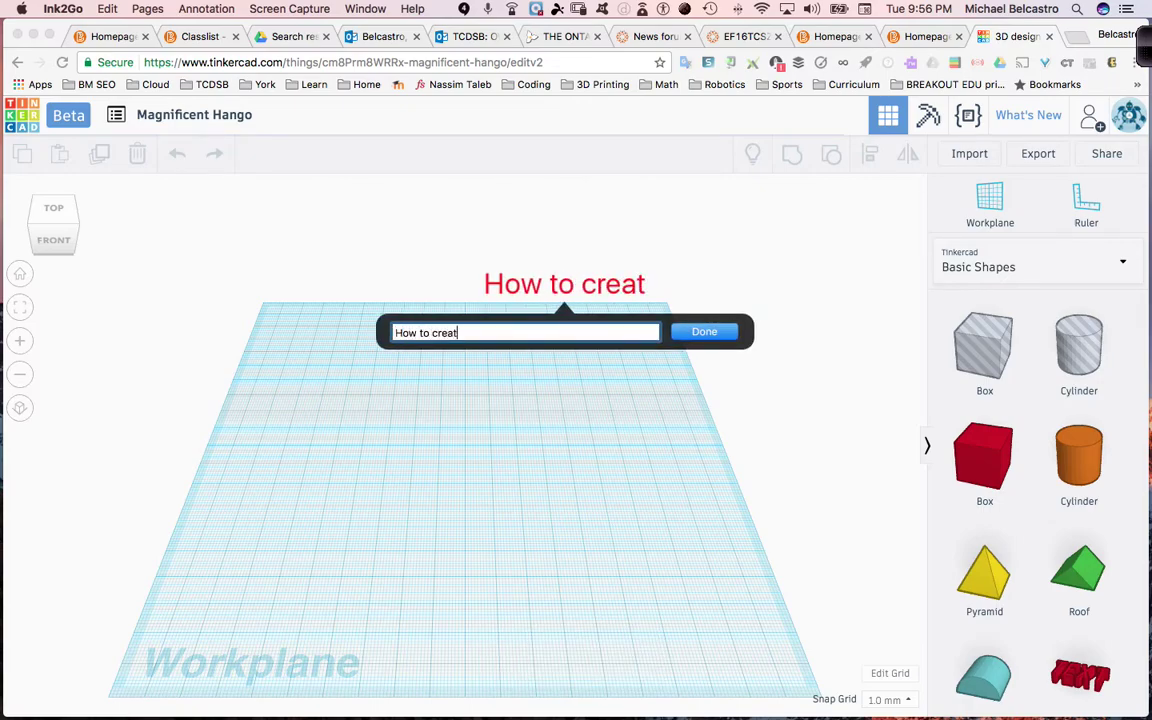
{"action": "type", "text": "e Nets in T"}
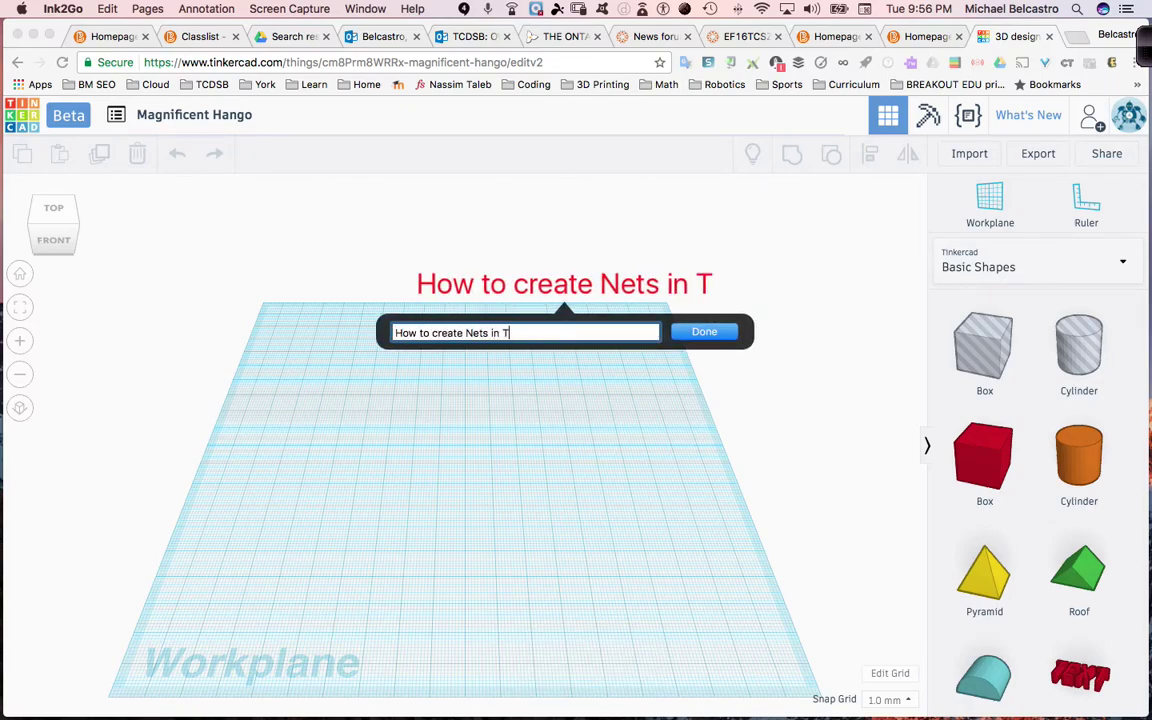
{"action": "type", "text": "inkerCAD"}
{"action": "key", "text": "Return"}
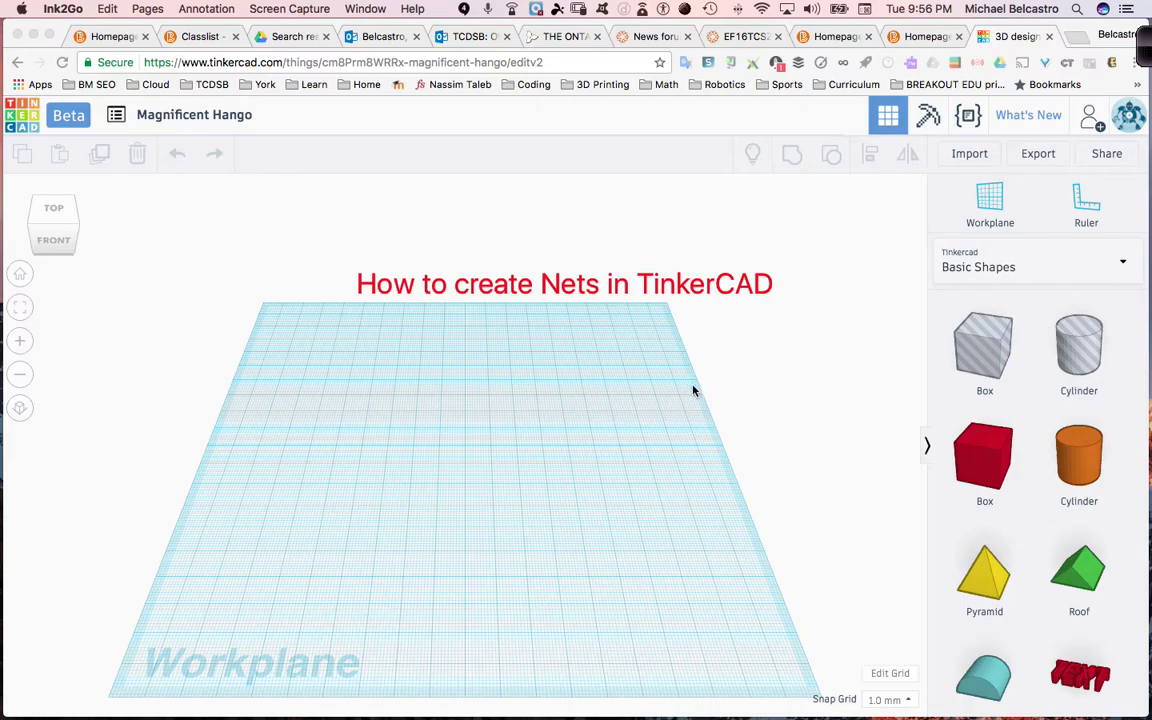
{"action": "key", "text": "Escape"}
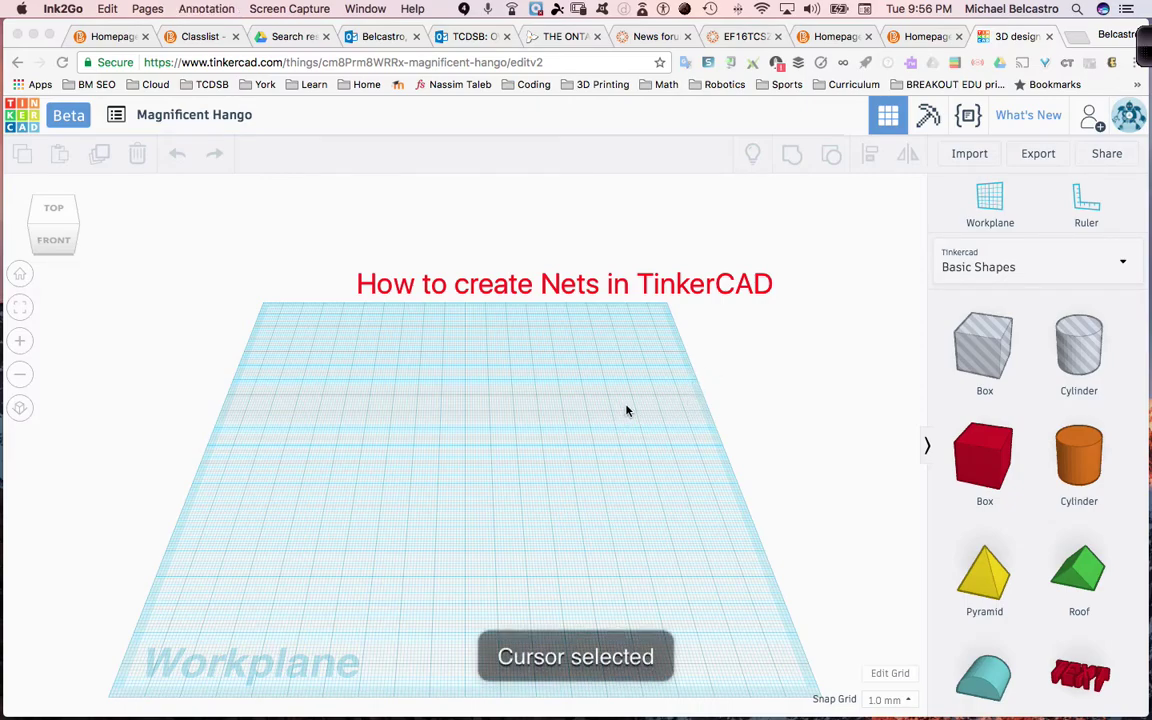
{"action": "left_click", "coordinate": [627, 410]}
Place a solid red box from the basic shapes on the workplane.
{"action": "left_click_drag", "start_coordinate": [698, 408], "coordinate": [698, 445]}
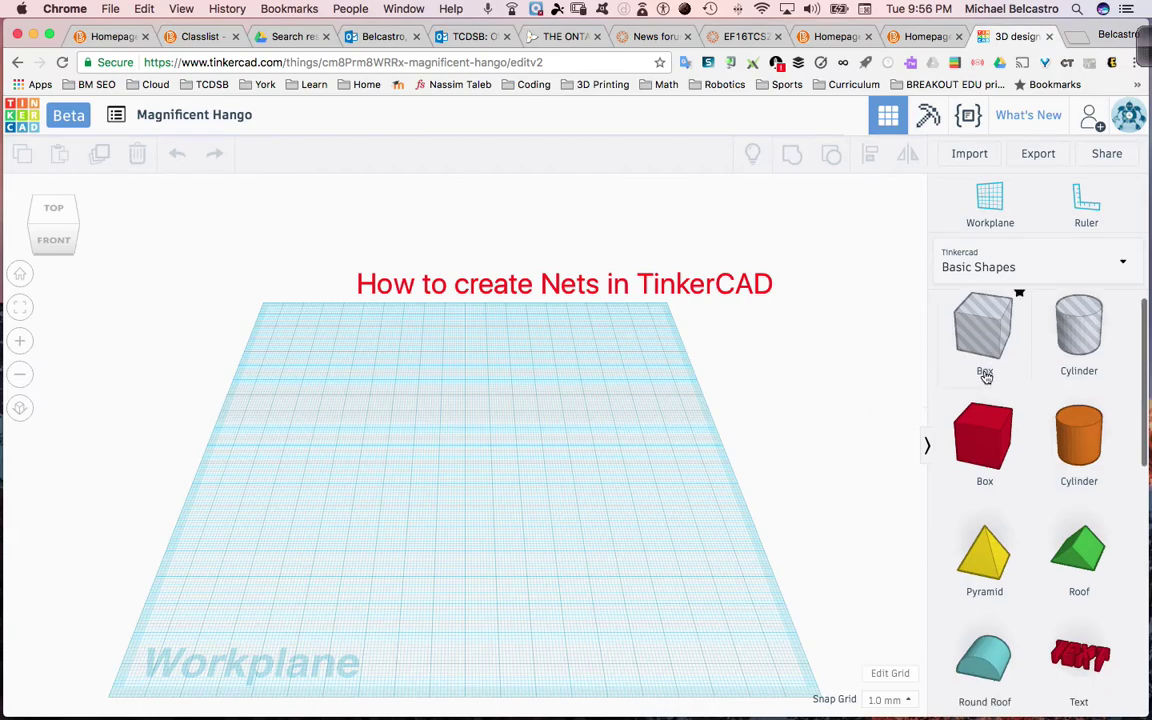
{"action": "scroll", "coordinate": [1016, 375], "scroll_direction": "down", "scroll_amount": 5}
{"action": "scroll", "coordinate": [1012, 381], "scroll_direction": "up", "scroll_amount": 5}
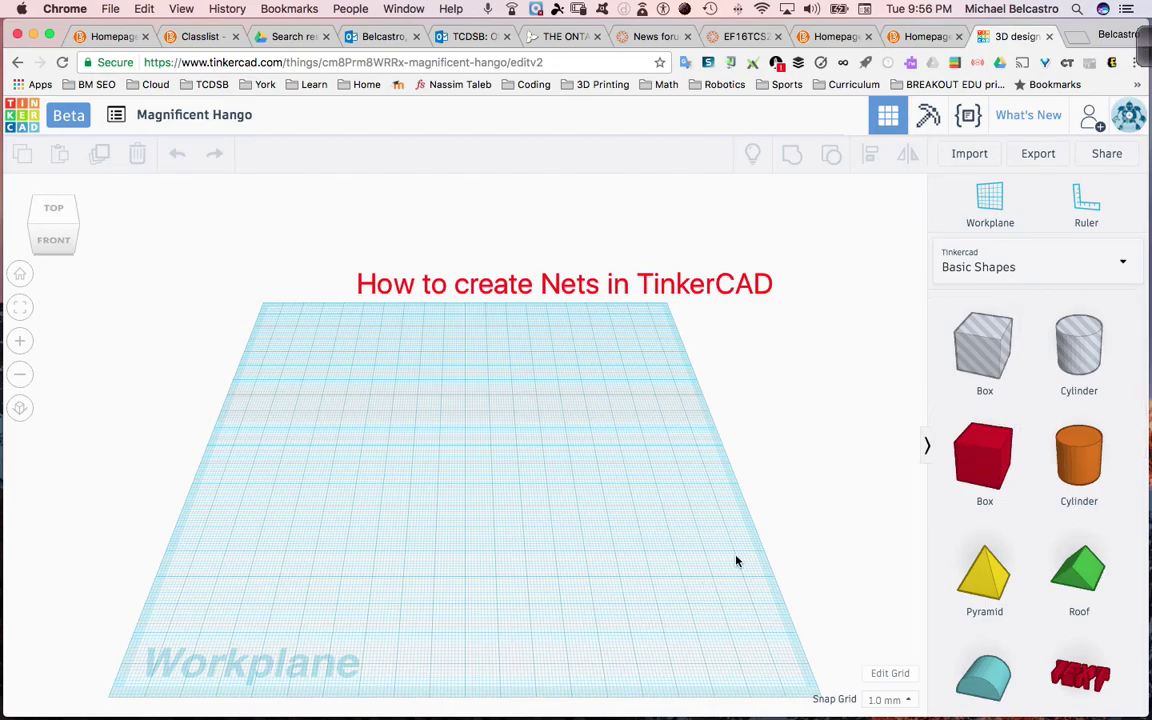
{"action": "left_click_drag", "start_coordinate": [985, 455], "coordinate": [429, 445]}
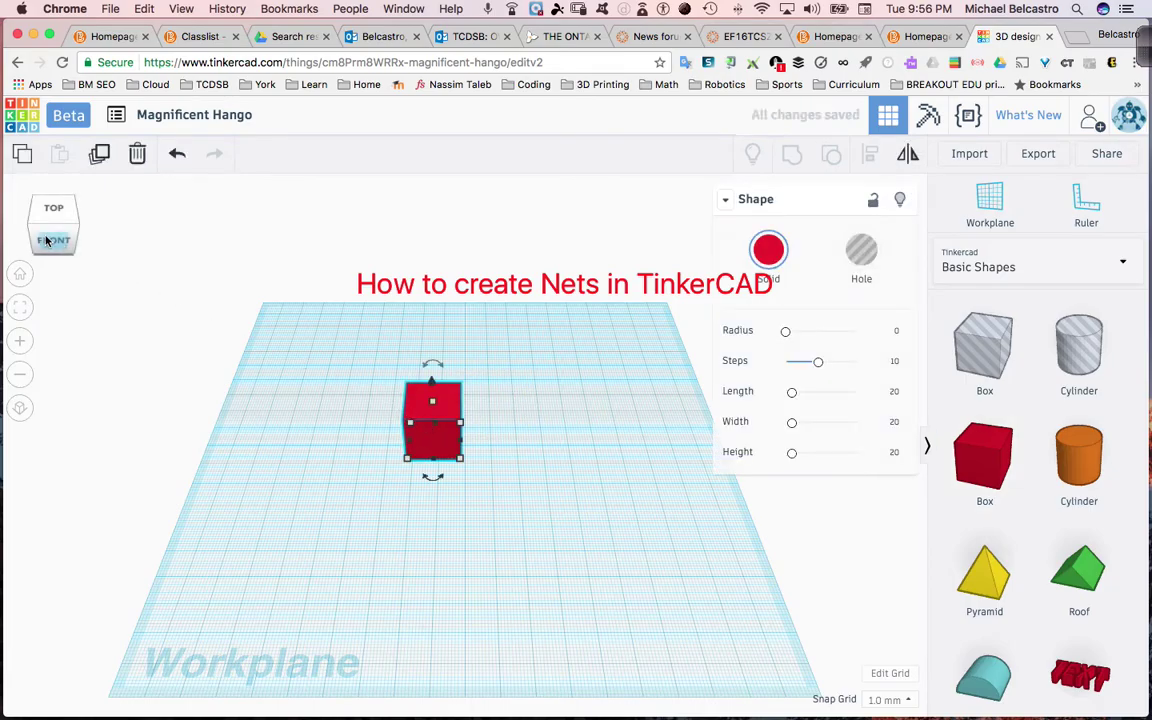
Check the box's dimensions and move it about 49 mm left and 22 mm towards the back of the workplane.
{"action": "mouse_move", "coordinate": [50, 227]}
{"action": "left_mouse_down"}
{"action": "mouse_move", "coordinate": [48, 182]}
{"action": "mouse_move", "coordinate": [49, 229]}
{"action": "left_mouse_up"}
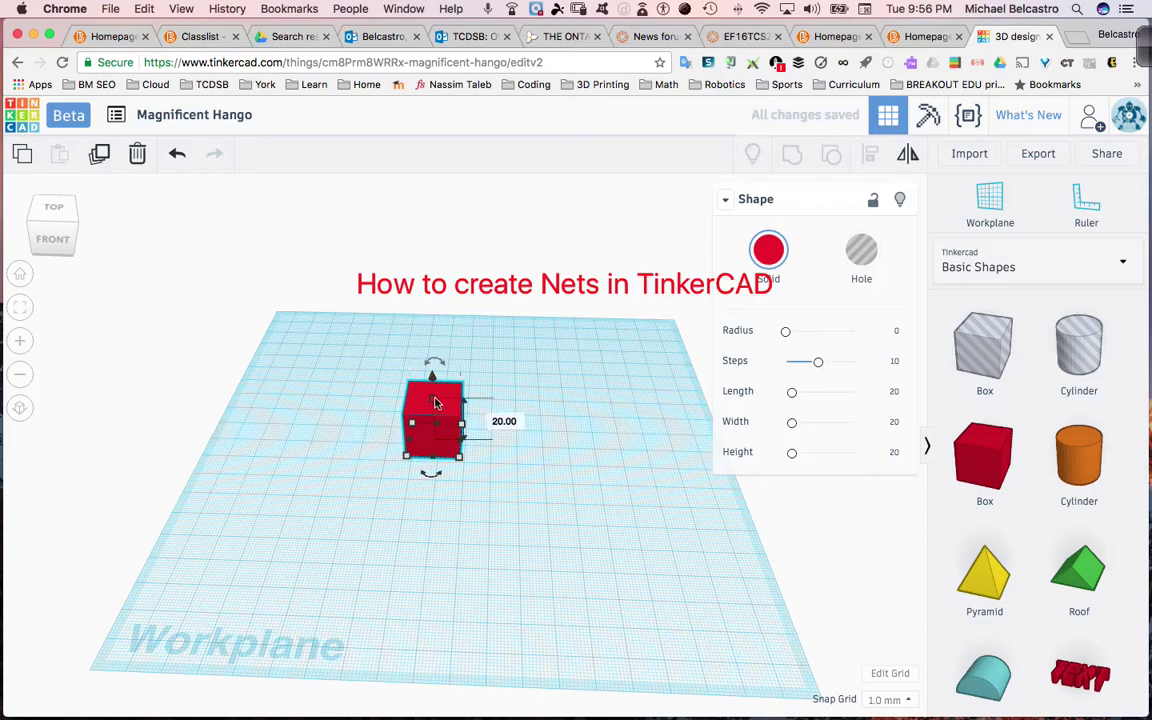
{"action": "left_click", "coordinate": [508, 421]}
{"action": "left_click", "coordinate": [465, 436]}
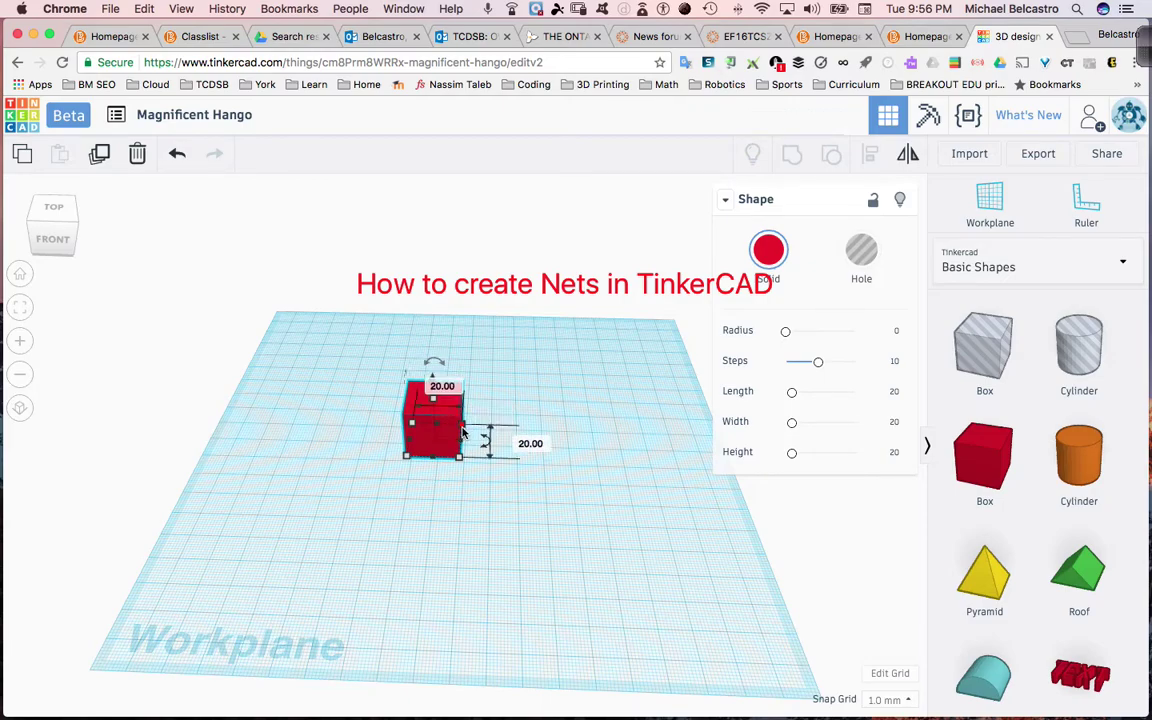
{"action": "mouse_move", "coordinate": [406, 460]}
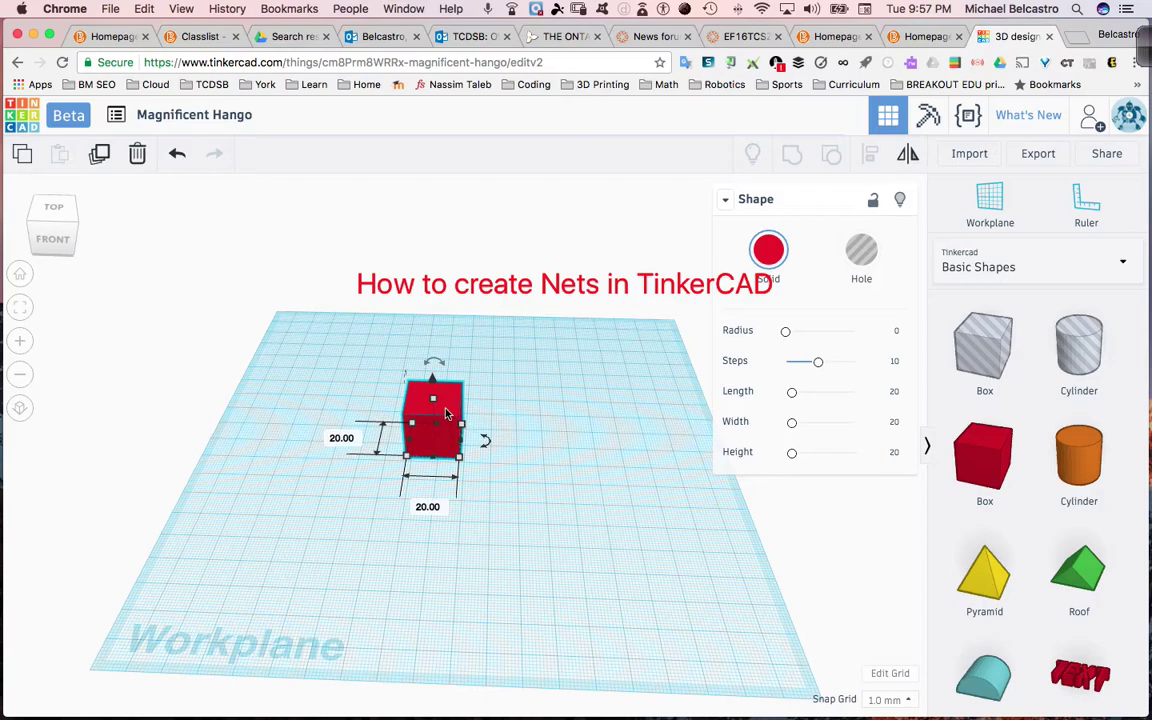
{"action": "left_click_drag", "start_coordinate": [450, 416], "coordinate": [339, 379]}
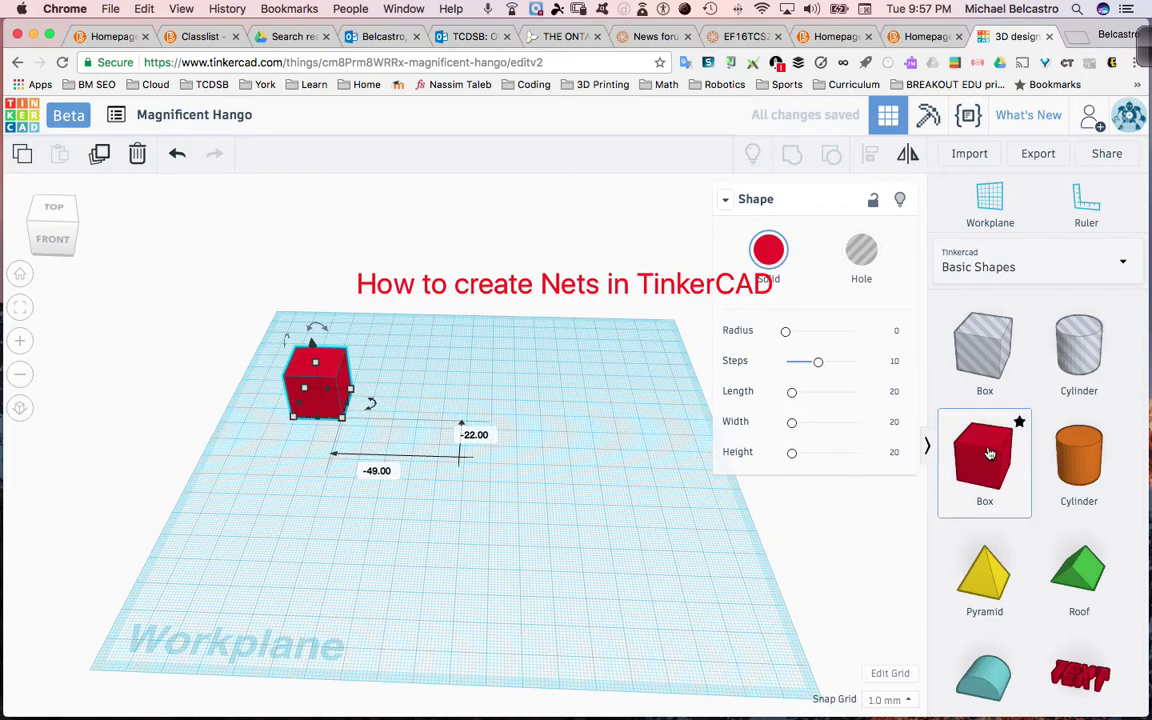
Place a second red box beside the first one and flatten its height to 0.01 mm.
{"action": "left_click_drag", "start_coordinate": [985, 455], "coordinate": [427, 419]}
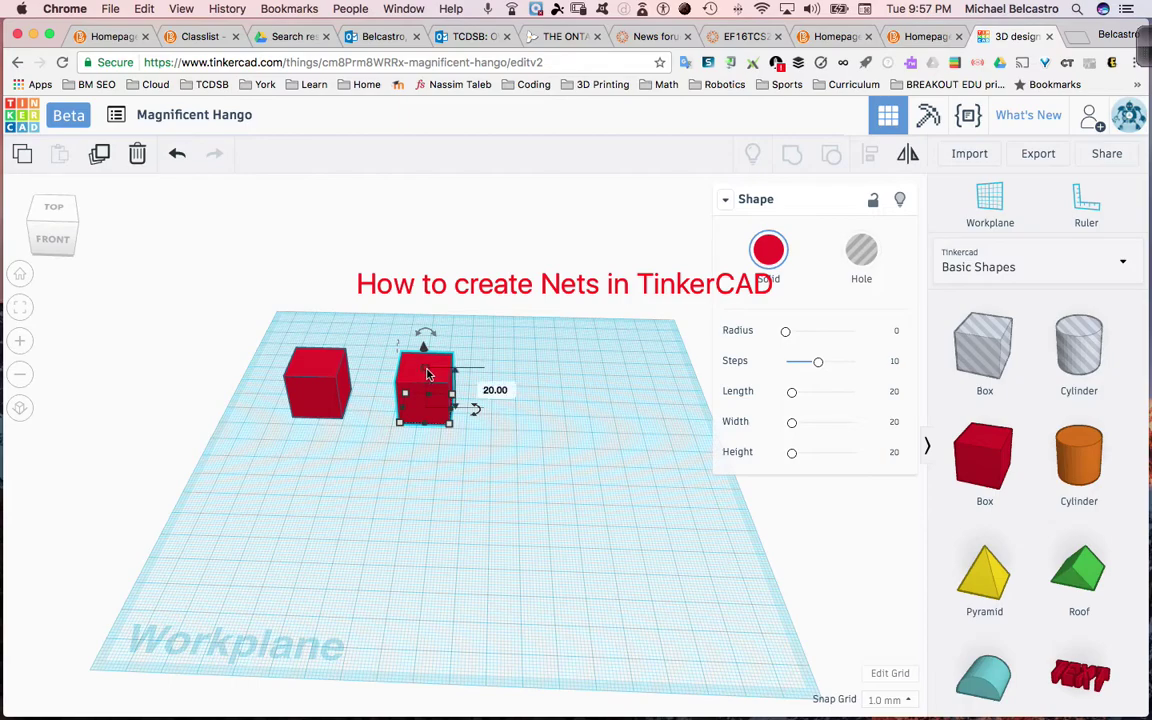
{"action": "left_click", "coordinate": [495, 388]}
{"action": "type", "text": "0"}
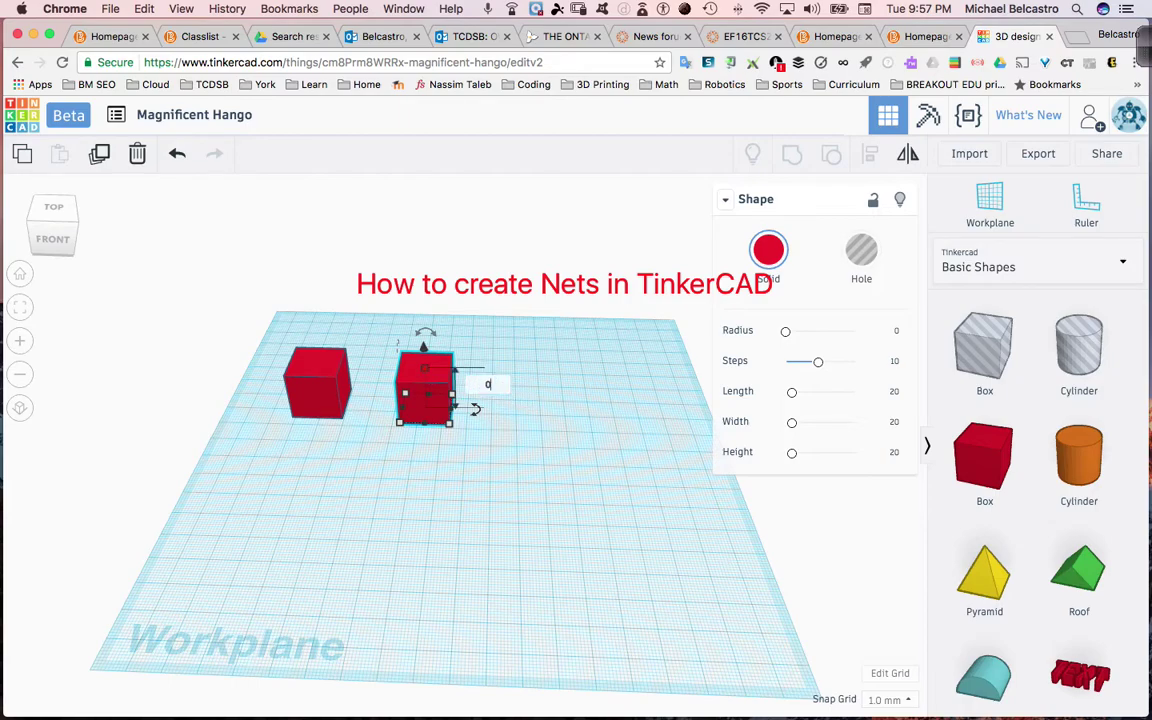
{"action": "key", "text": "Return"}
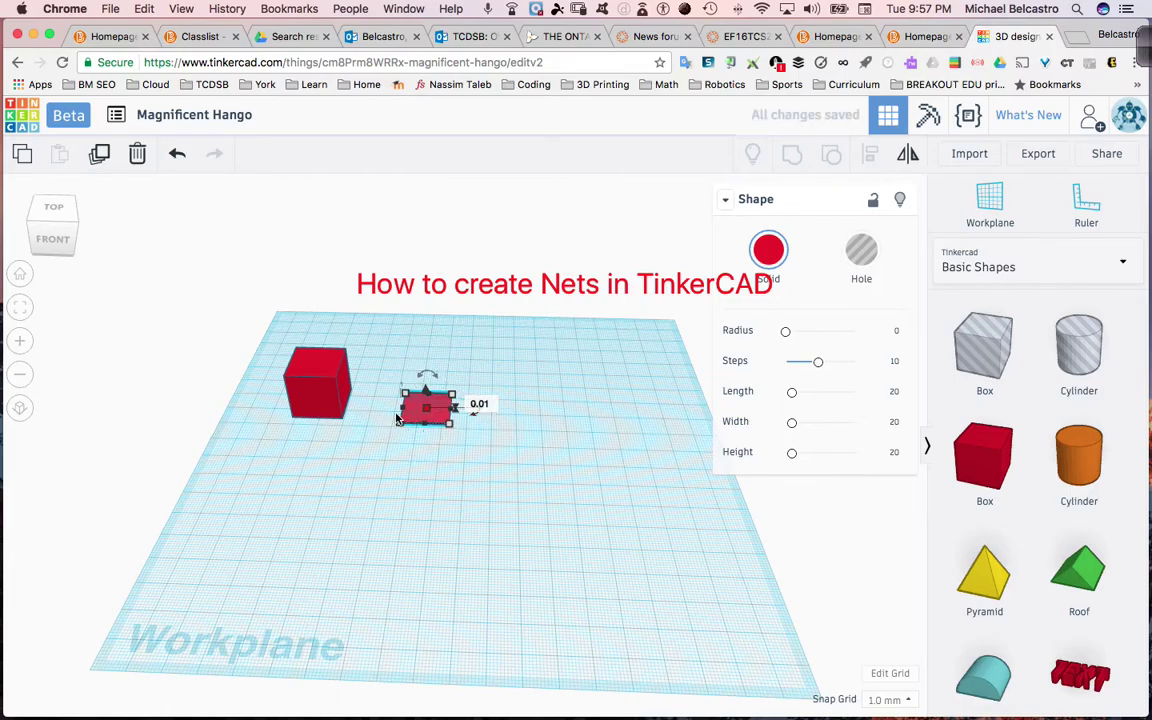
Nudge the flat red square by about 2 mm along both workplane directions.
{"action": "left_click", "coordinate": [21, 342]}
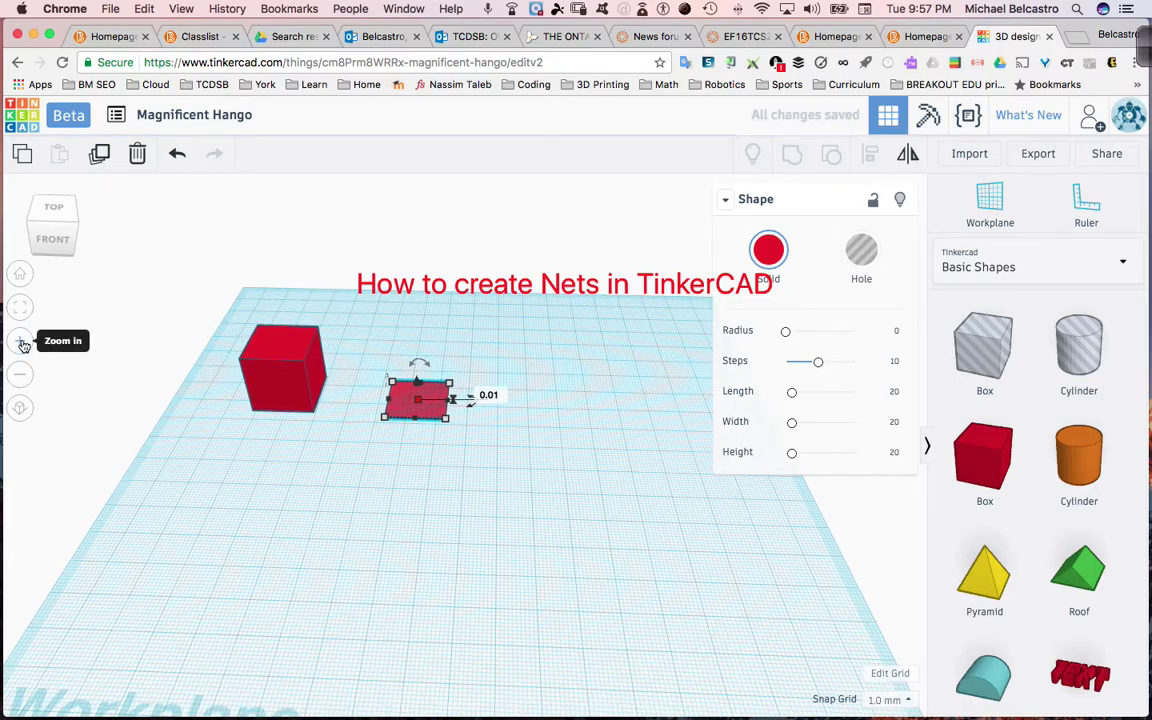
{"action": "left_click", "coordinate": [22, 343]}
{"action": "left_click", "coordinate": [22, 343]}
{"action": "left_click", "coordinate": [22, 343]}
{"action": "mouse_move", "coordinate": [412, 390]}
{"action": "left_mouse_down"}
{"action": "mouse_move", "coordinate": [360, 405]}
{"action": "mouse_move", "coordinate": [291, 368]}
{"action": "mouse_move", "coordinate": [420, 372]}
{"action": "left_mouse_up"}
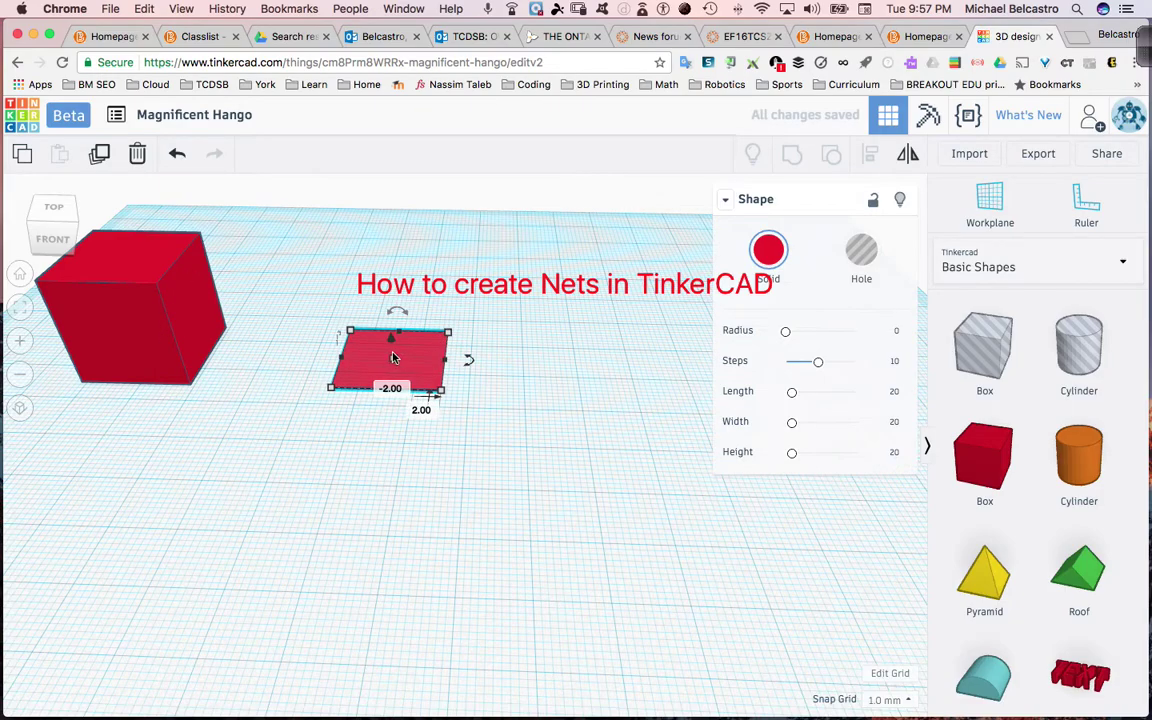
Duplicate the flat square three times at 20 mm spacing to form a row of four adjoining squares.
{"action": "key", "text": "ctrl+d"}
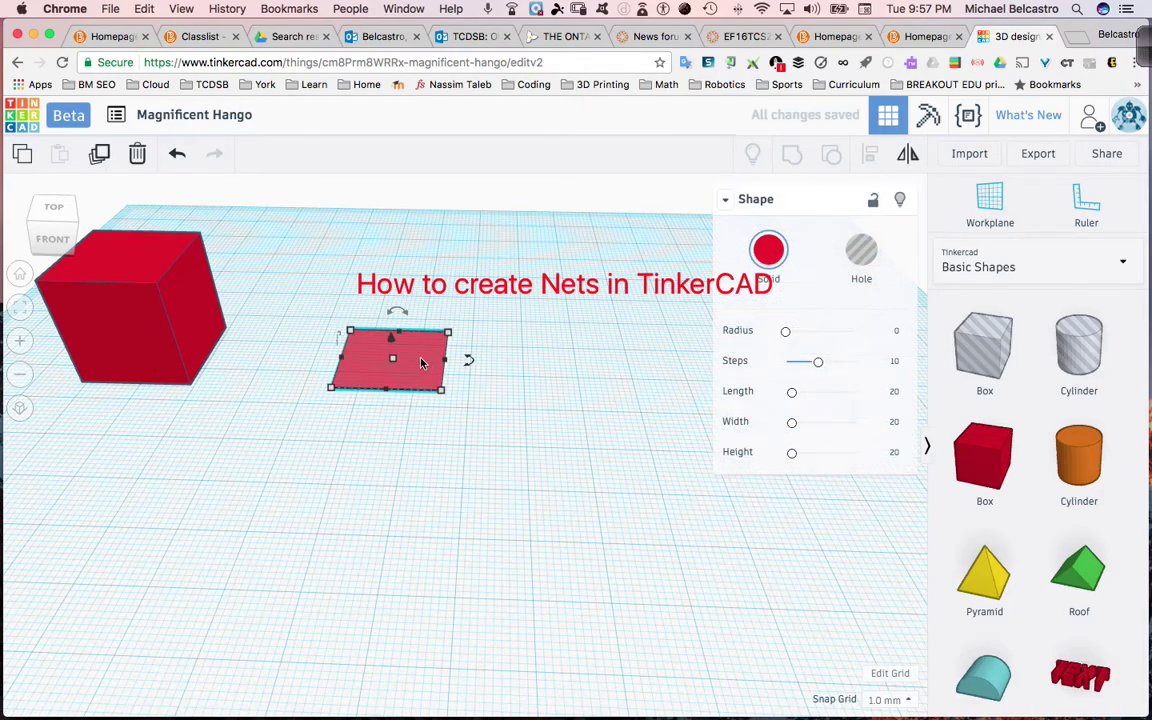
{"action": "left_click_drag", "start_coordinate": [422, 366], "coordinate": [522, 363]}
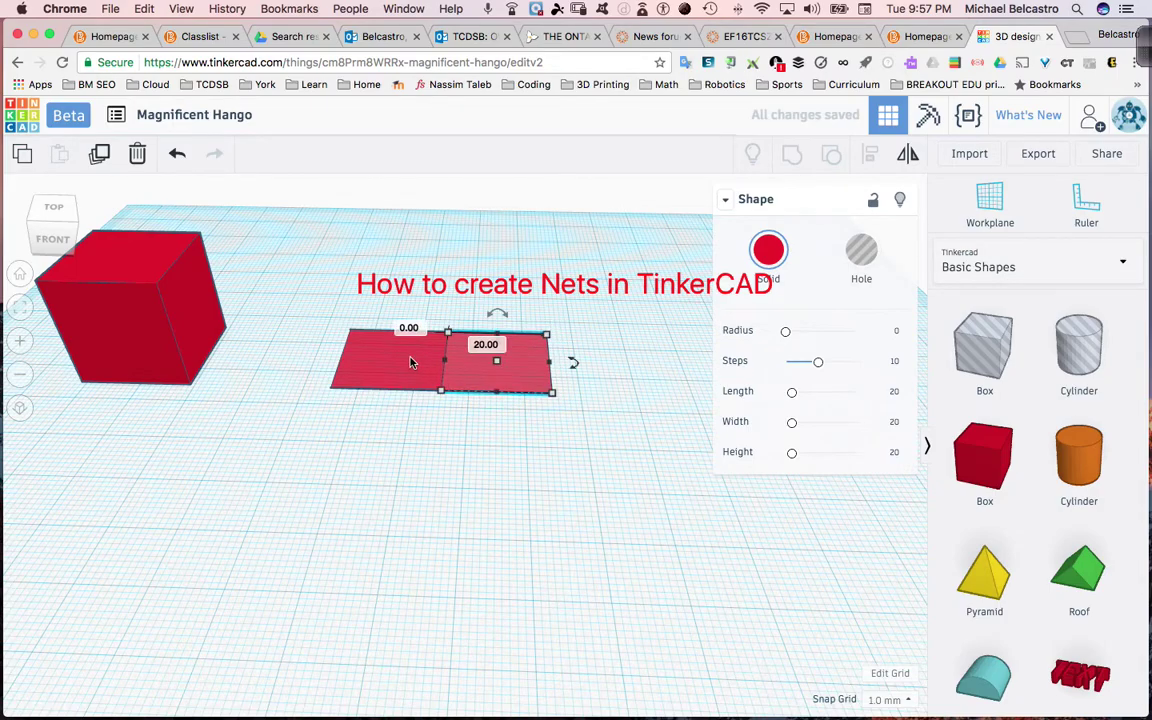
{"action": "key", "text": "ctrl+d"}
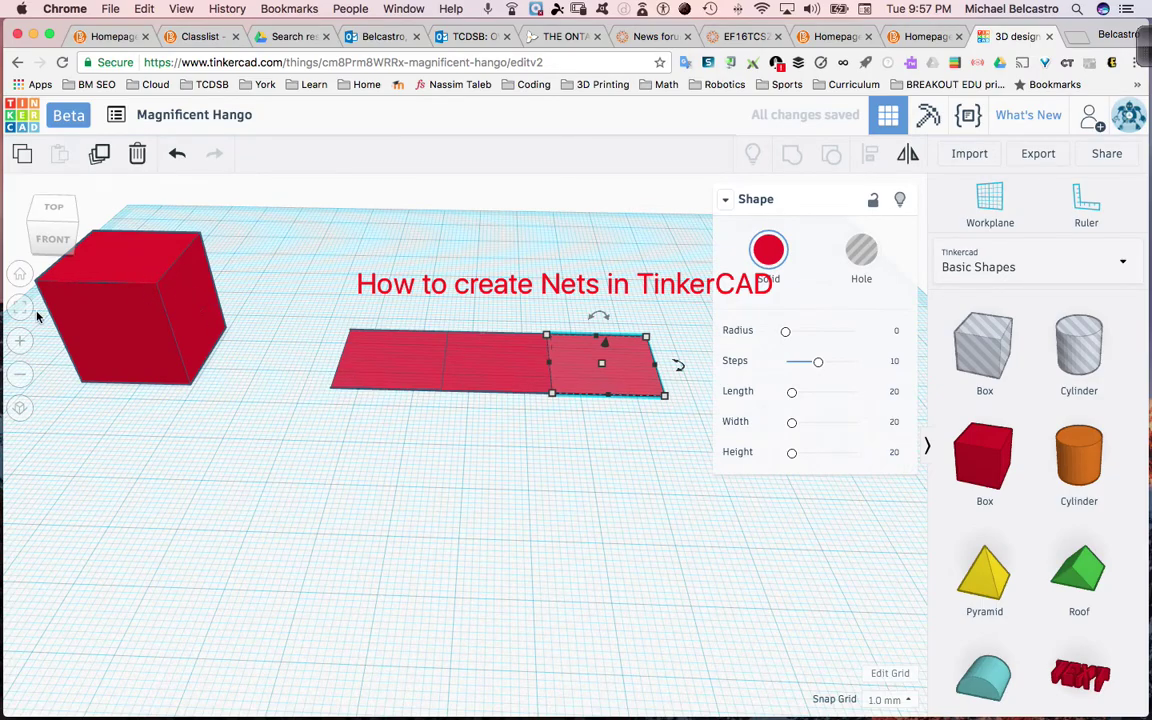
{"action": "key", "text": "ctrl+d"}
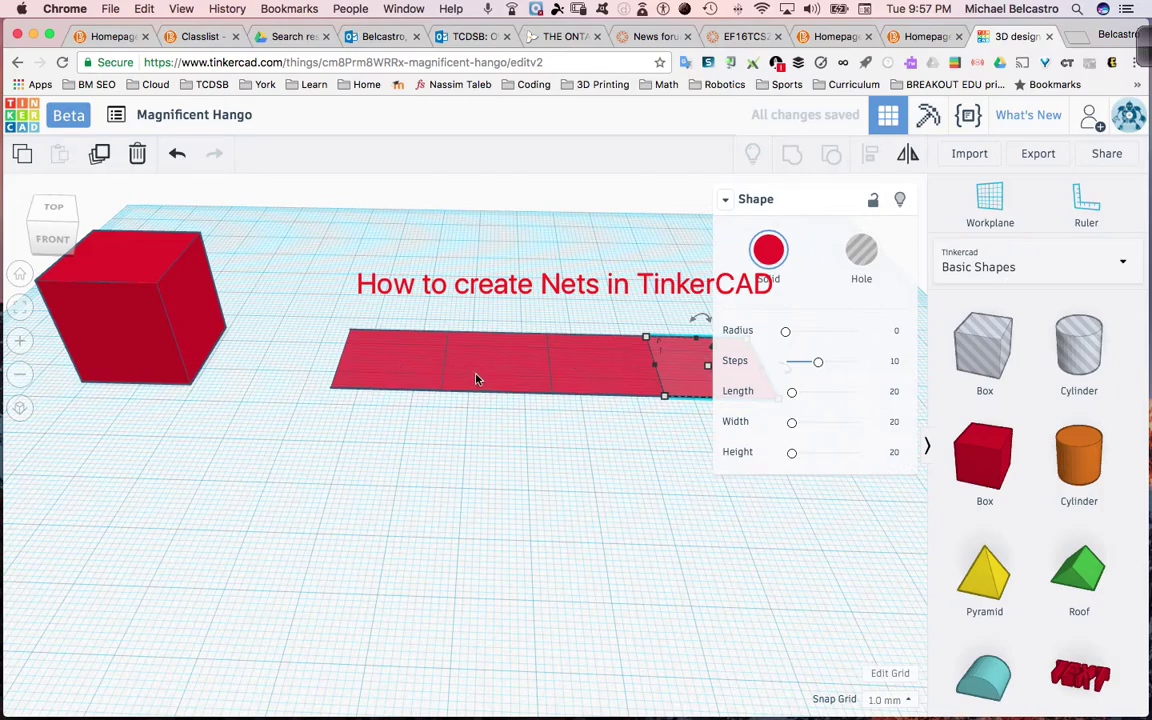
Duplicate the row's second square to add one square behind it and two squares in front of it.
{"action": "left_click", "coordinate": [478, 375]}
{"action": "key", "text": "ctrl+d"}
{"action": "left_click_drag", "start_coordinate": [514, 363], "coordinate": [511, 431]}
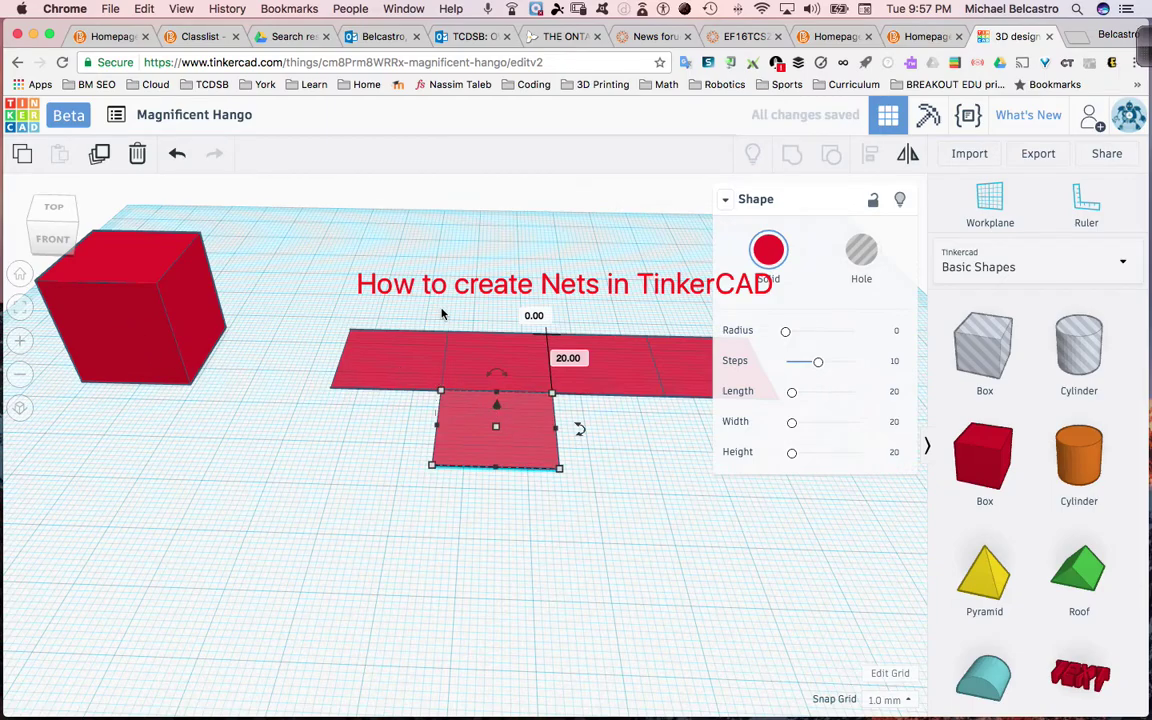
{"action": "key", "text": "super+d"}
{"action": "mouse_move", "coordinate": [512, 514]}
{"action": "left_mouse_down"}
{"action": "mouse_move", "coordinate": [517, 357]}
{"action": "mouse_move", "coordinate": [495, 268]}
{"action": "mouse_move", "coordinate": [497, 316]}
{"action": "mouse_move", "coordinate": [510, 322]}
{"action": "mouse_move", "coordinate": [505, 245]}
{"action": "mouse_move", "coordinate": [524, 404]}
{"action": "mouse_move", "coordinate": [522, 530]}
{"action": "left_mouse_up"}
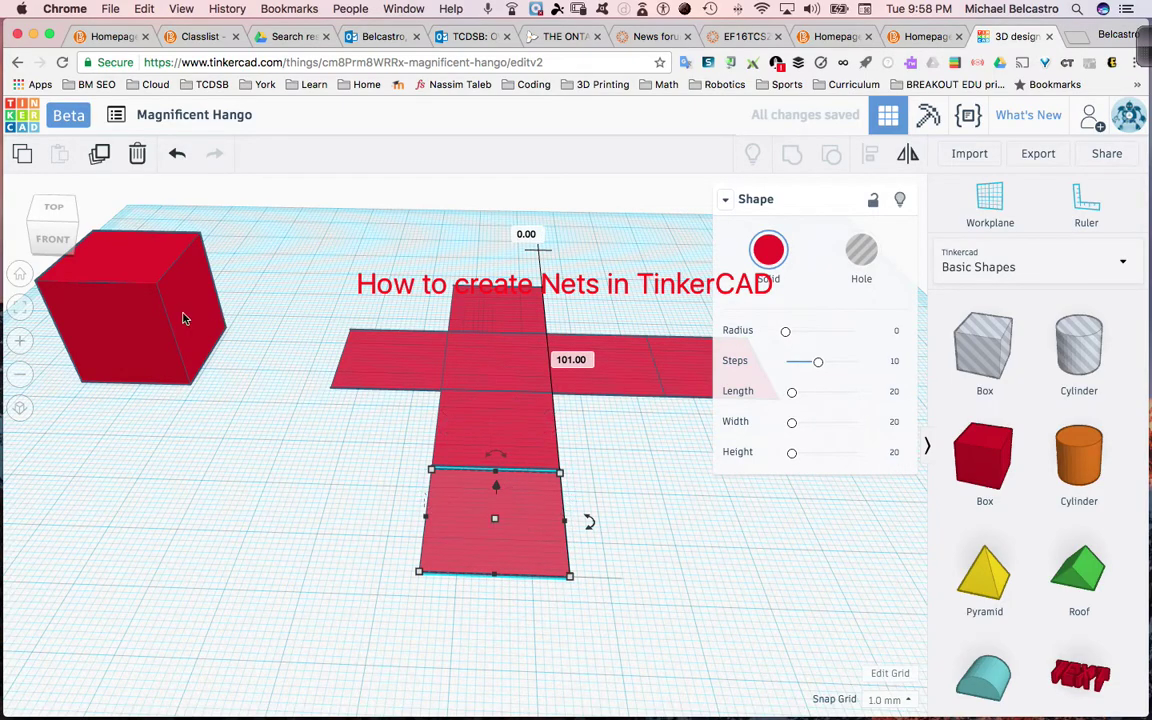
Move the frontmost square 1 mm back to close the gap to its neighbour.
{"action": "left_click", "coordinate": [58, 217]}
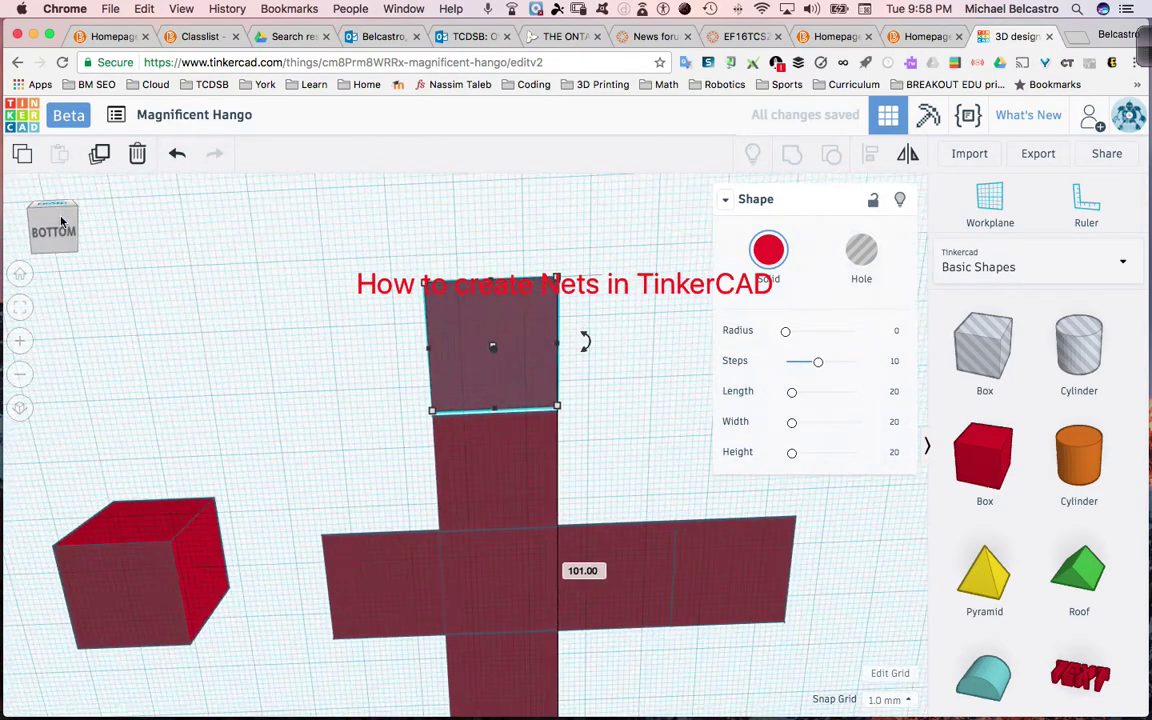
{"action": "left_click", "coordinate": [61, 222]}
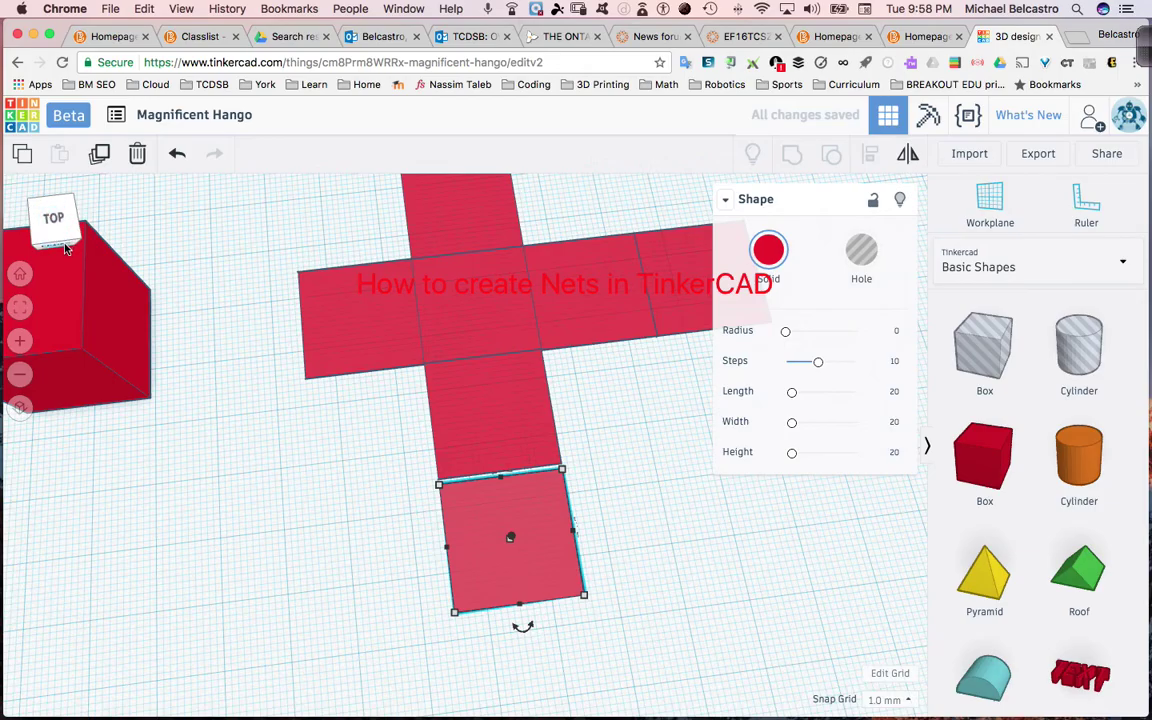
{"action": "mouse_move", "coordinate": [65, 249]}
{"action": "left_mouse_down"}
{"action": "mouse_move", "coordinate": [77, 226]}
{"action": "mouse_move", "coordinate": [103, 226]}
{"action": "mouse_move", "coordinate": [50, 208]}
{"action": "mouse_move", "coordinate": [60, 244]}
{"action": "left_mouse_up"}
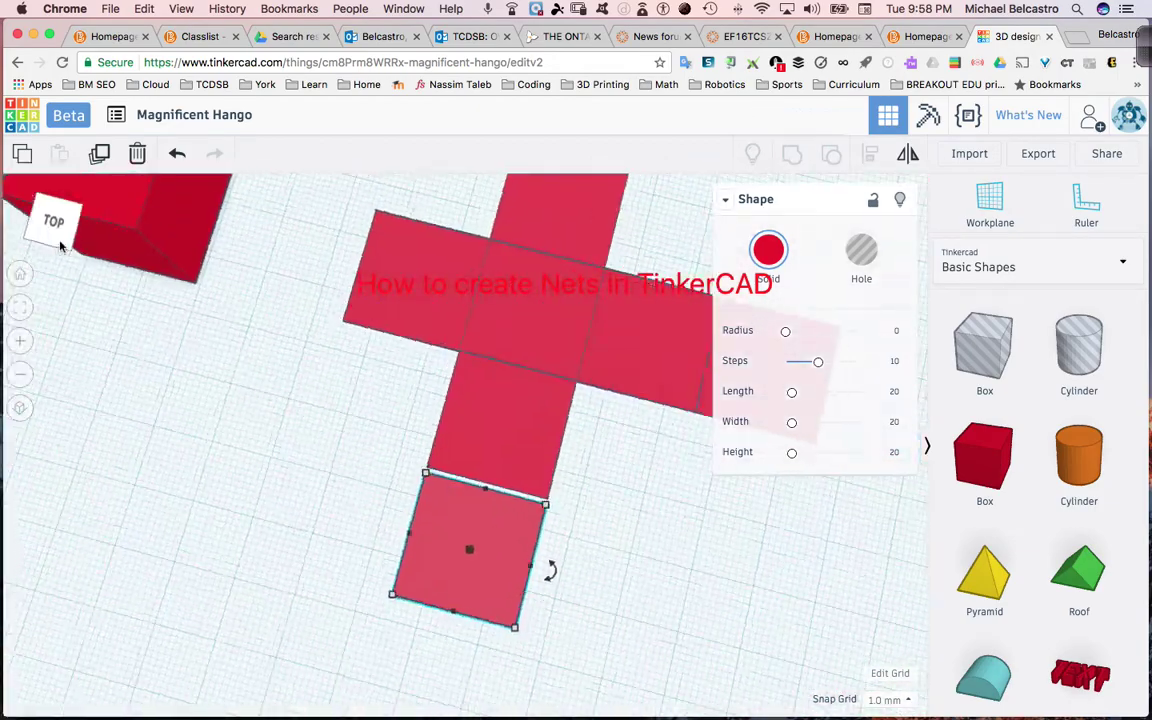
{"action": "left_click", "coordinate": [60, 244]}
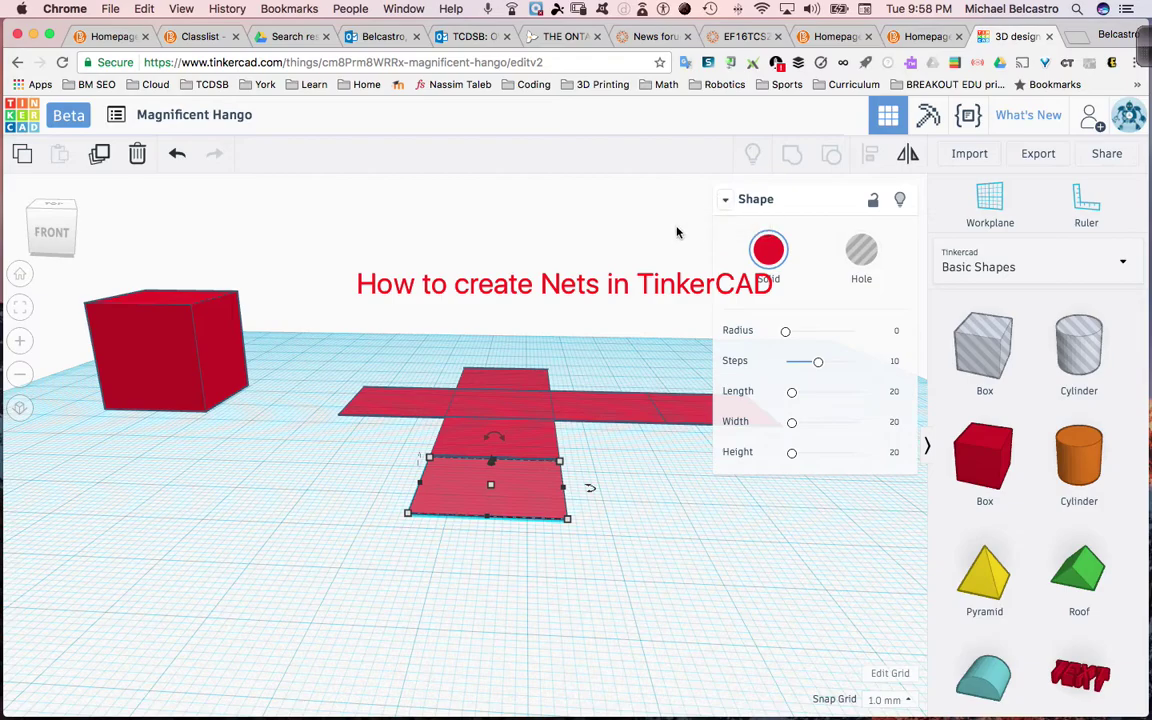
{"action": "left_click", "coordinate": [737, 209]}
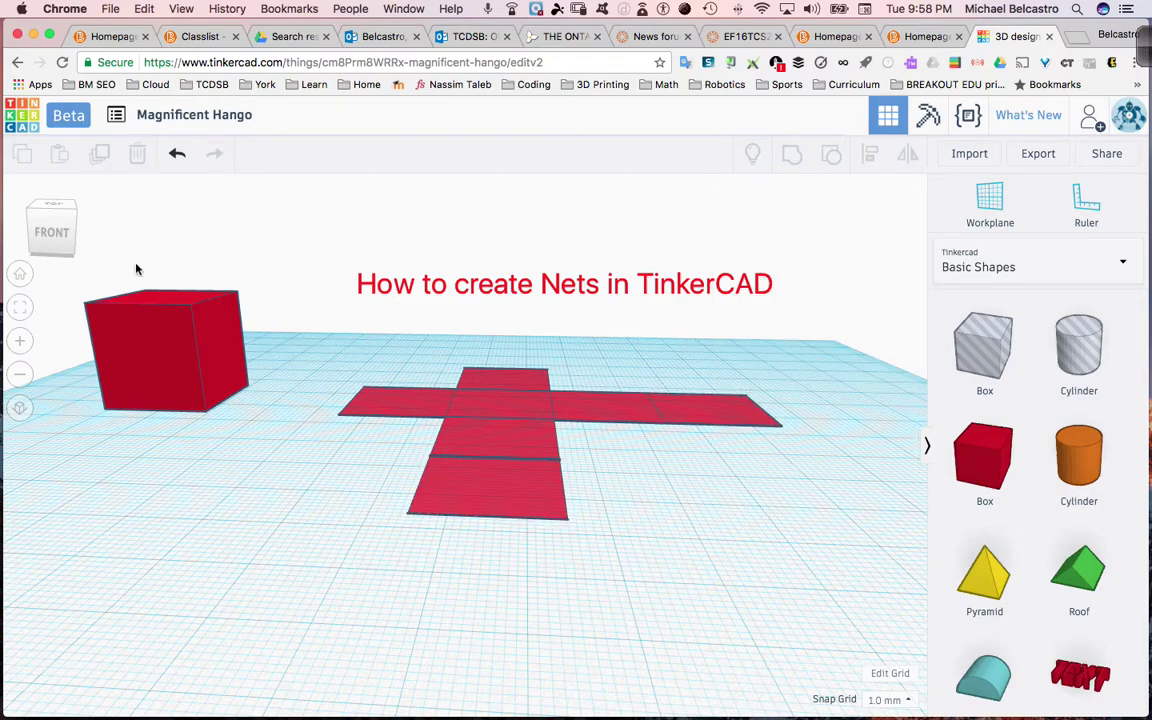
{"action": "left_click", "coordinate": [48, 210]}
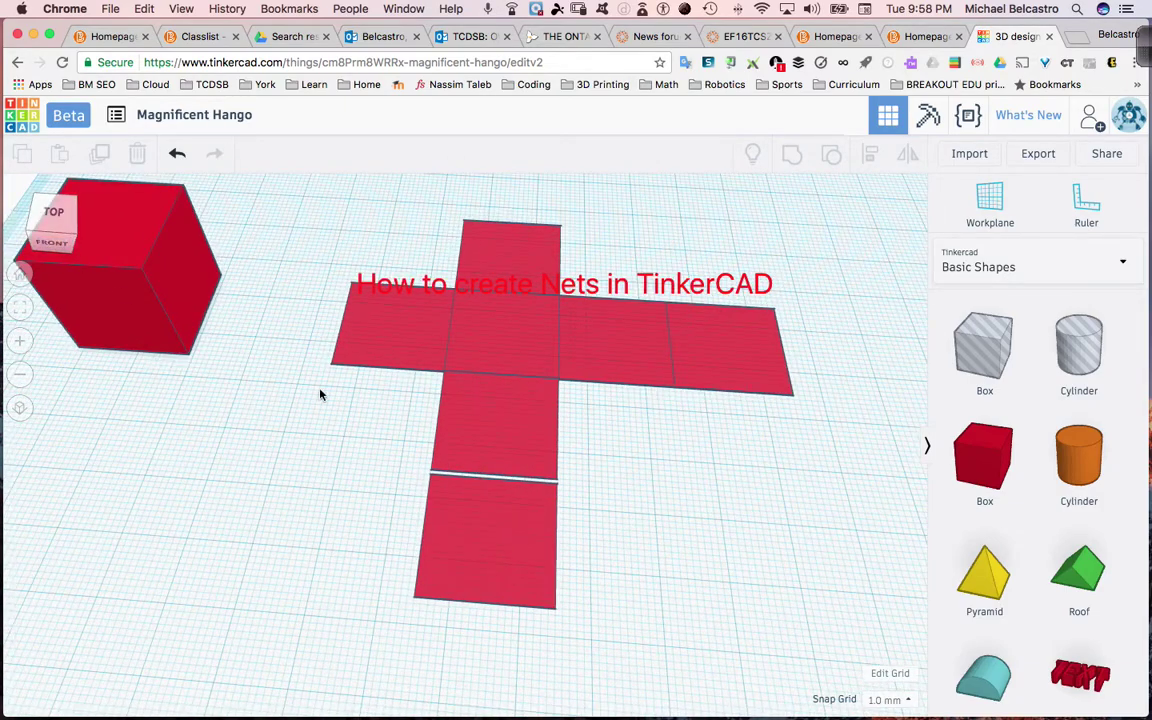
{"action": "left_click", "coordinate": [489, 520]}
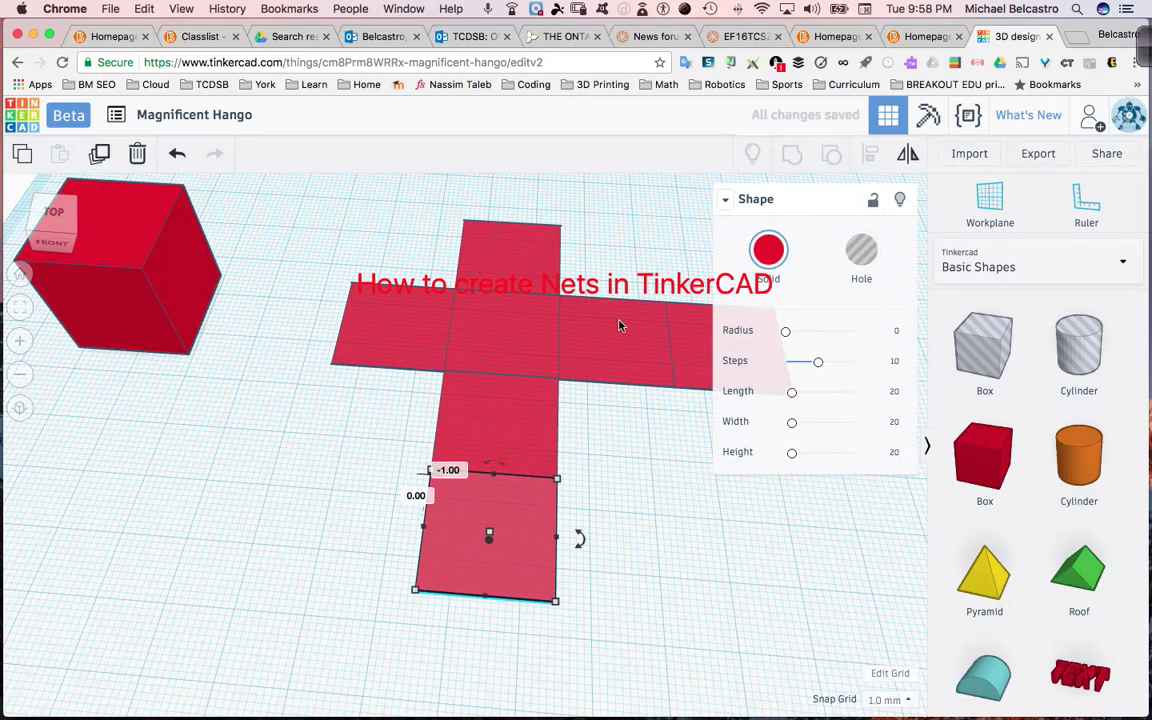
{"action": "left_click", "coordinate": [648, 247]}
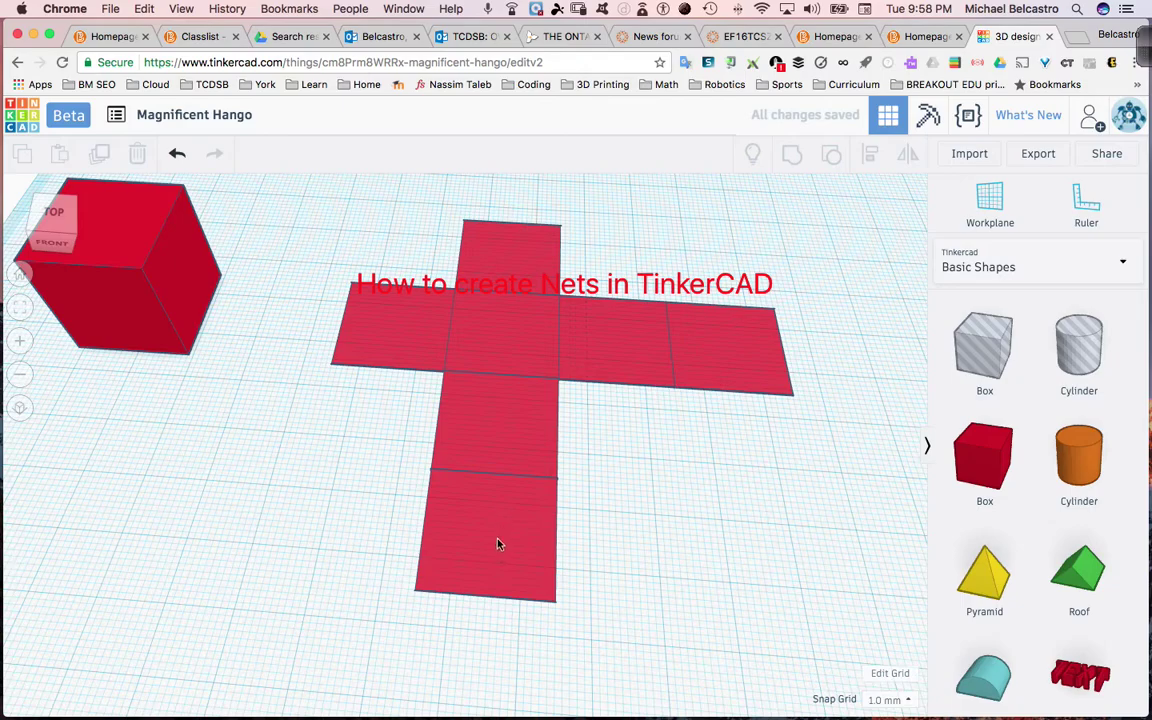
Pull the extra frontmost square away from the net and delete it.
{"action": "left_click_drag", "start_coordinate": [499, 544], "coordinate": [428, 566]}
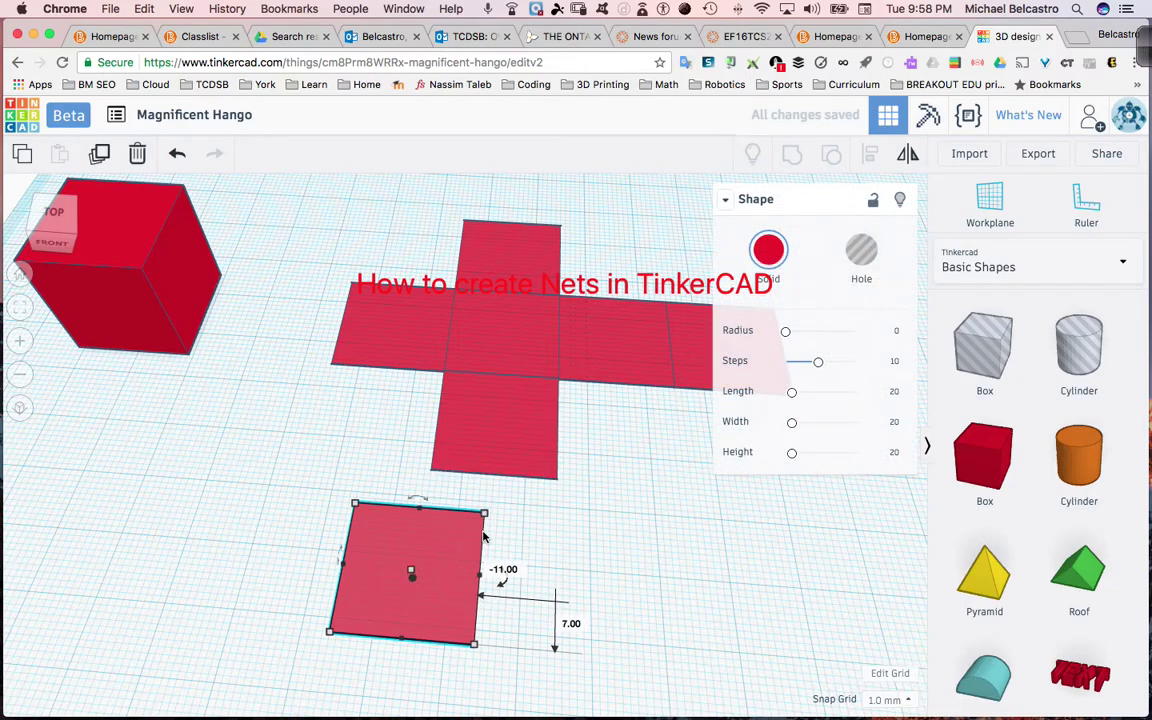
{"action": "key", "text": "Delete"}
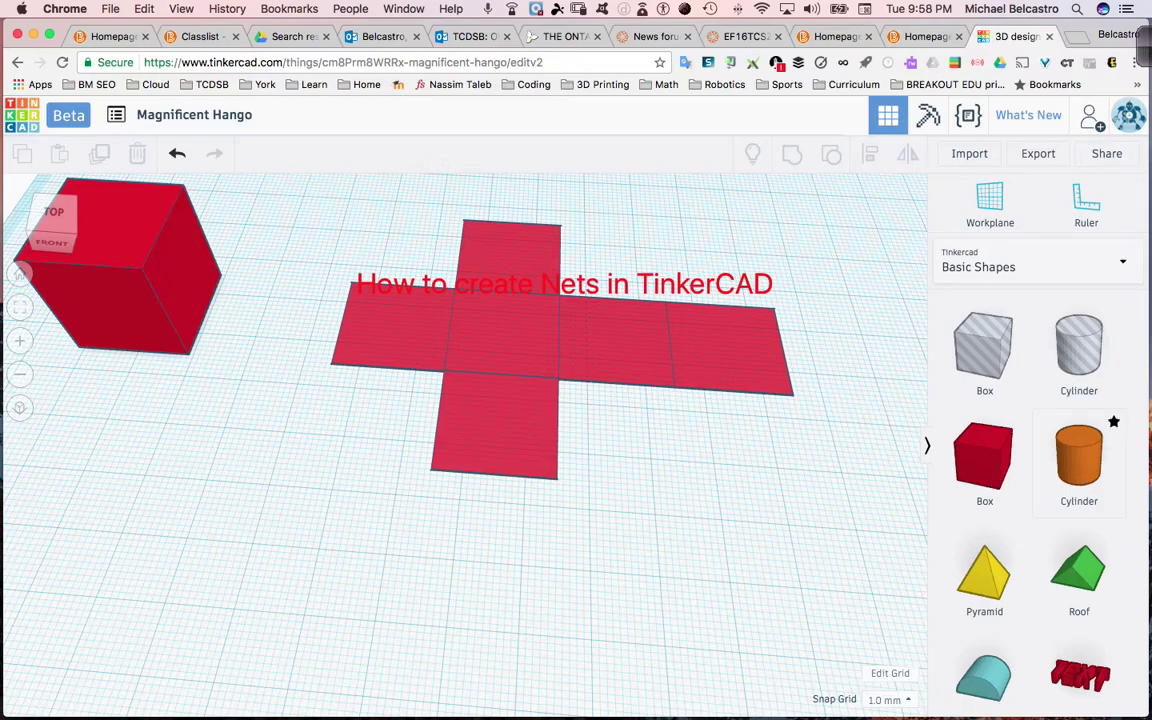
Place a solid orange cylinder on the workplane in front of the red cube.
{"action": "left_click_drag", "start_coordinate": [1079, 455], "coordinate": [118, 550]}
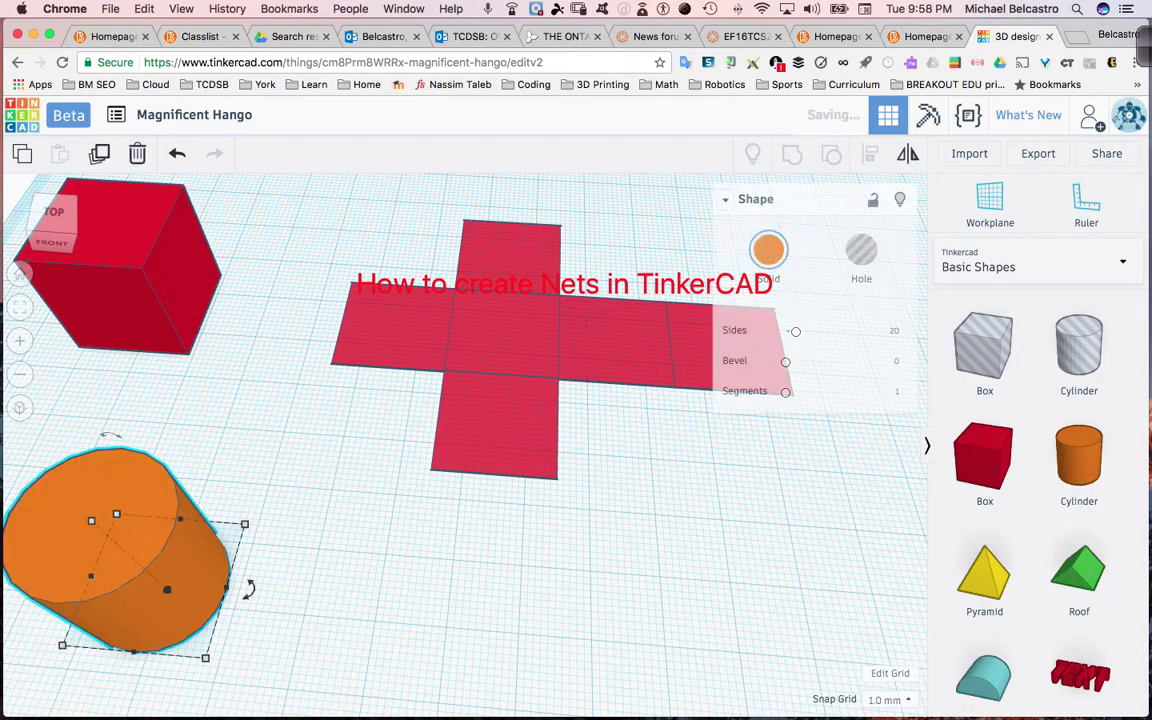
Move the orange cylinder on the workplane about 3 mm back and 1 mm to the left.
{"action": "left_click", "coordinate": [468, 542]}
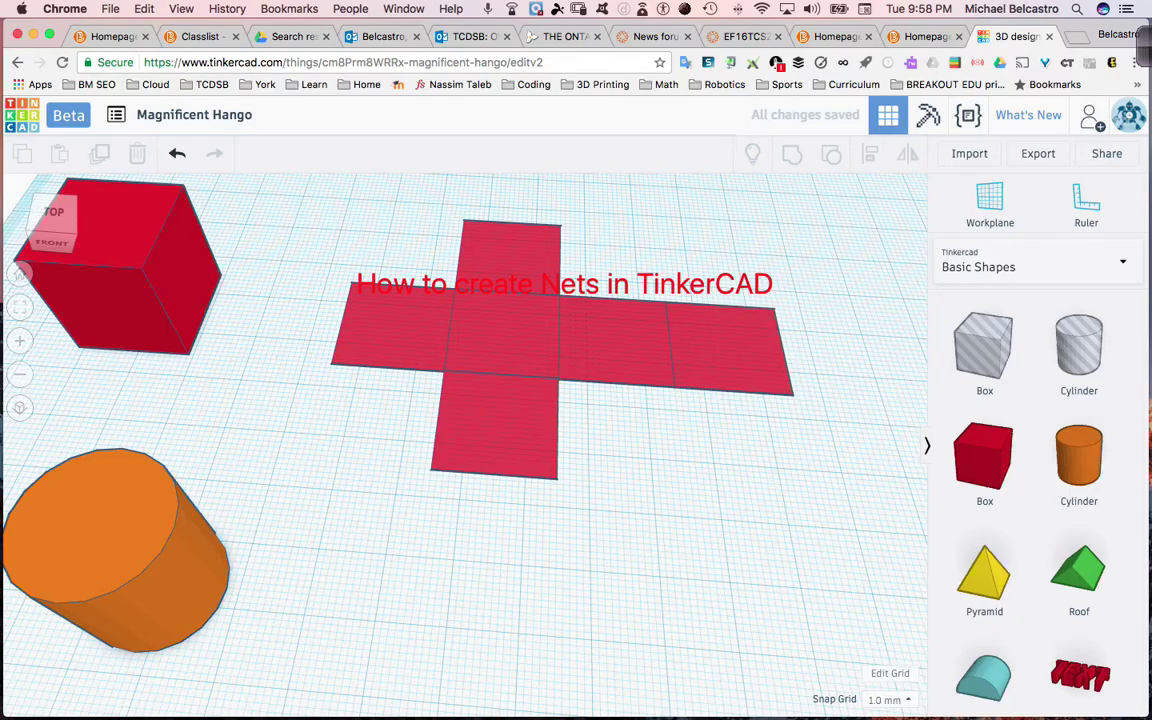
{"action": "left_click", "coordinate": [52, 236]}
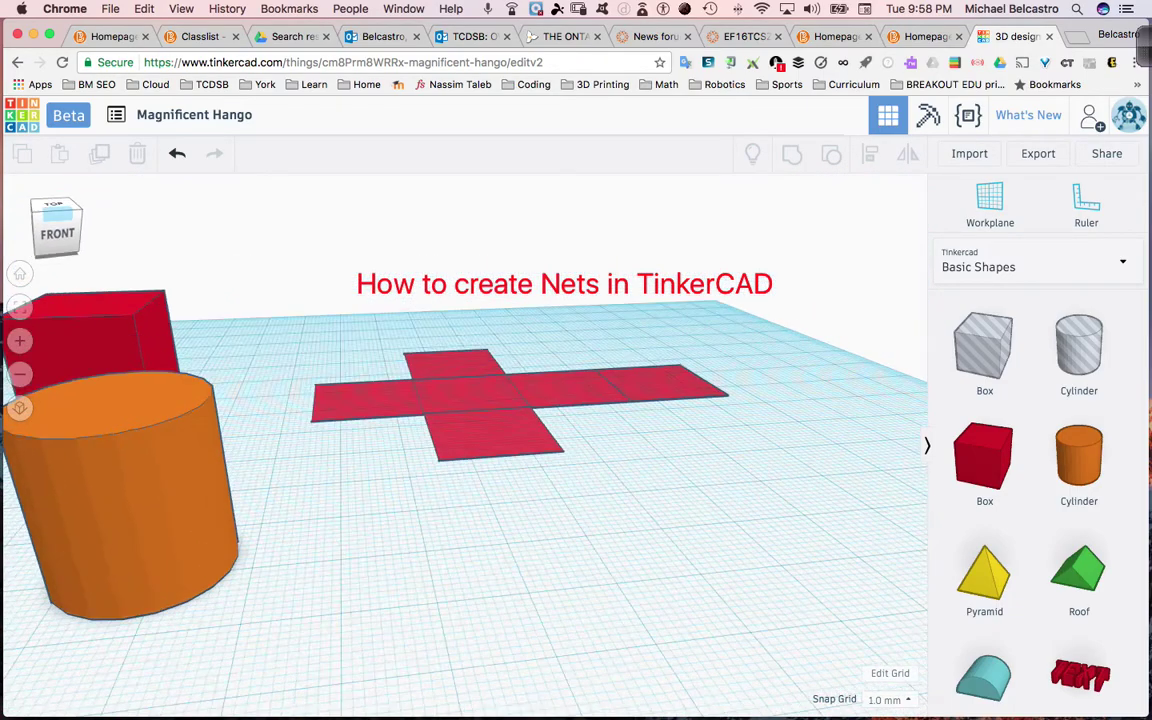
{"action": "left_click_drag", "start_coordinate": [57, 214], "coordinate": [52, 256]}
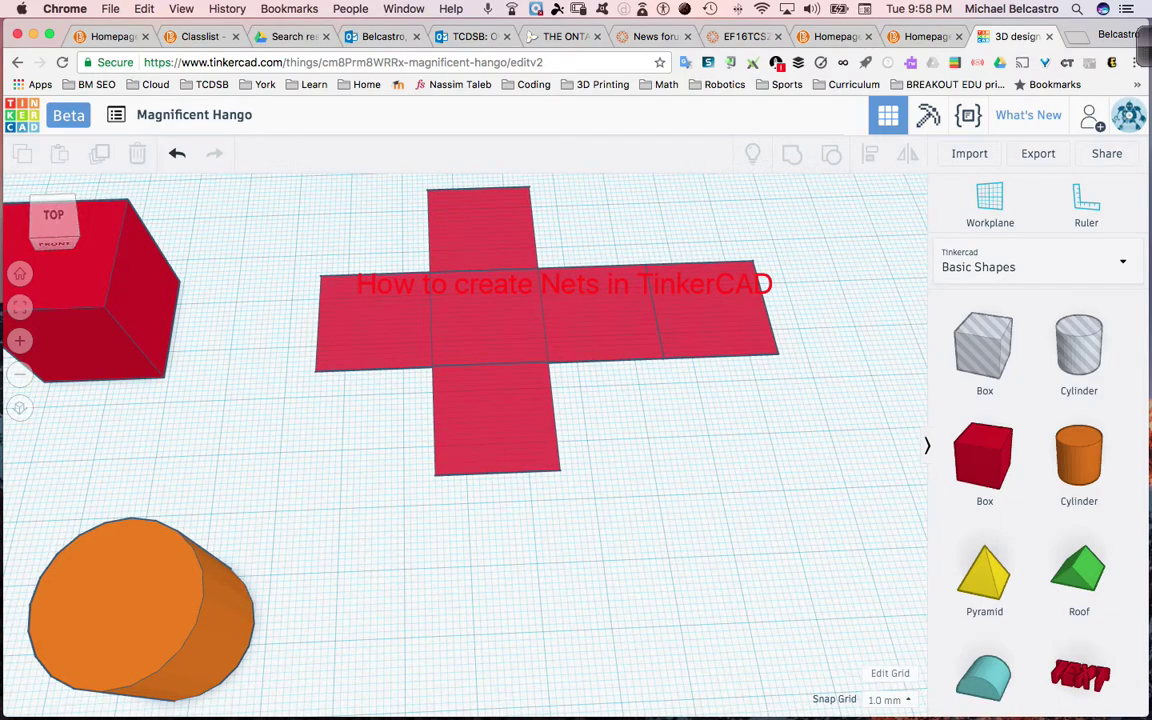
{"action": "left_click", "coordinate": [19, 374]}
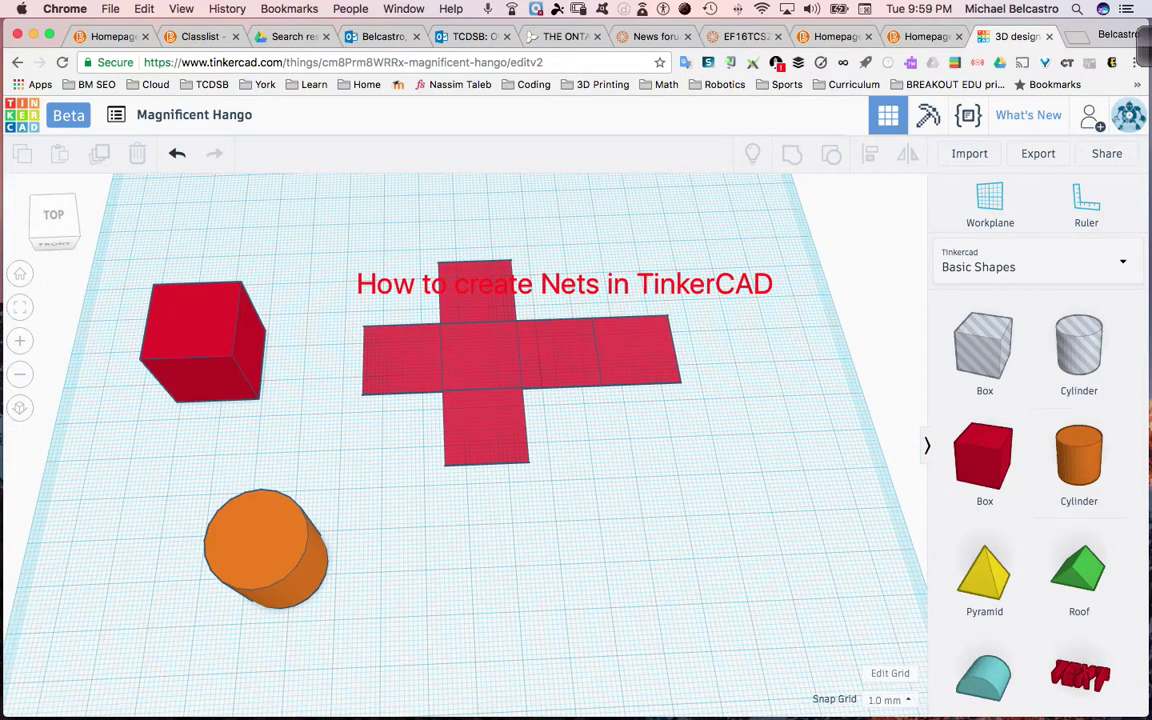
{"action": "left_click", "coordinate": [256, 537]}
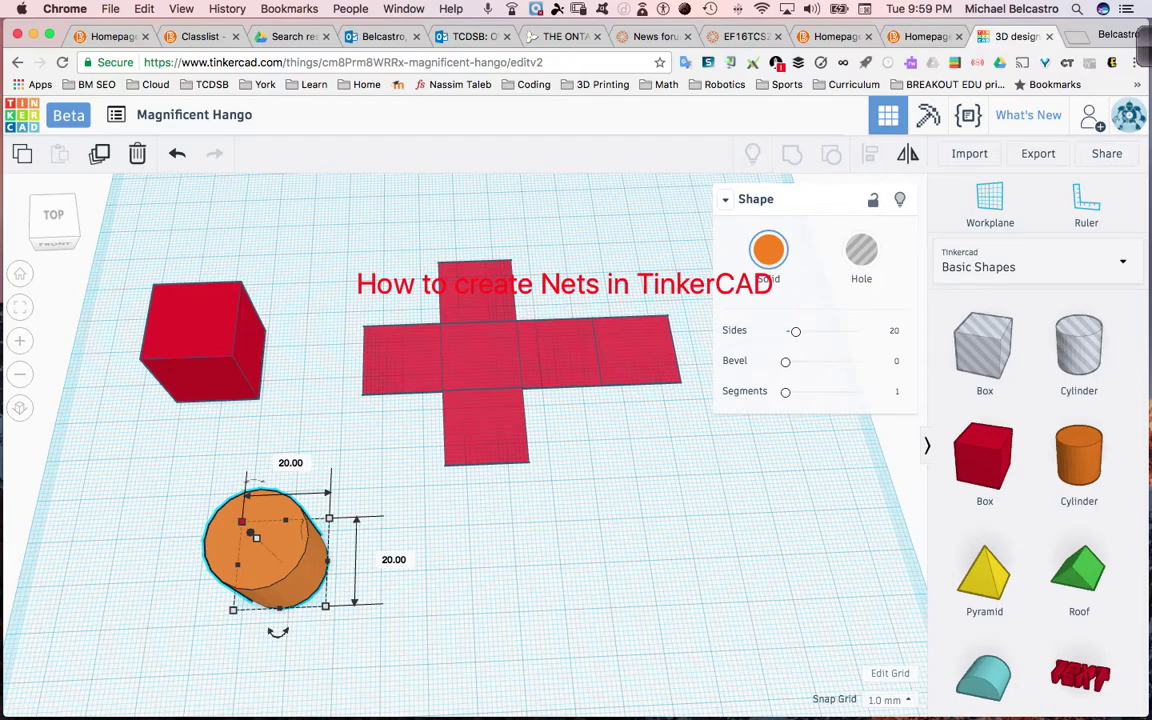
{"action": "left_click_drag", "start_coordinate": [256, 537], "coordinate": [252, 523]}
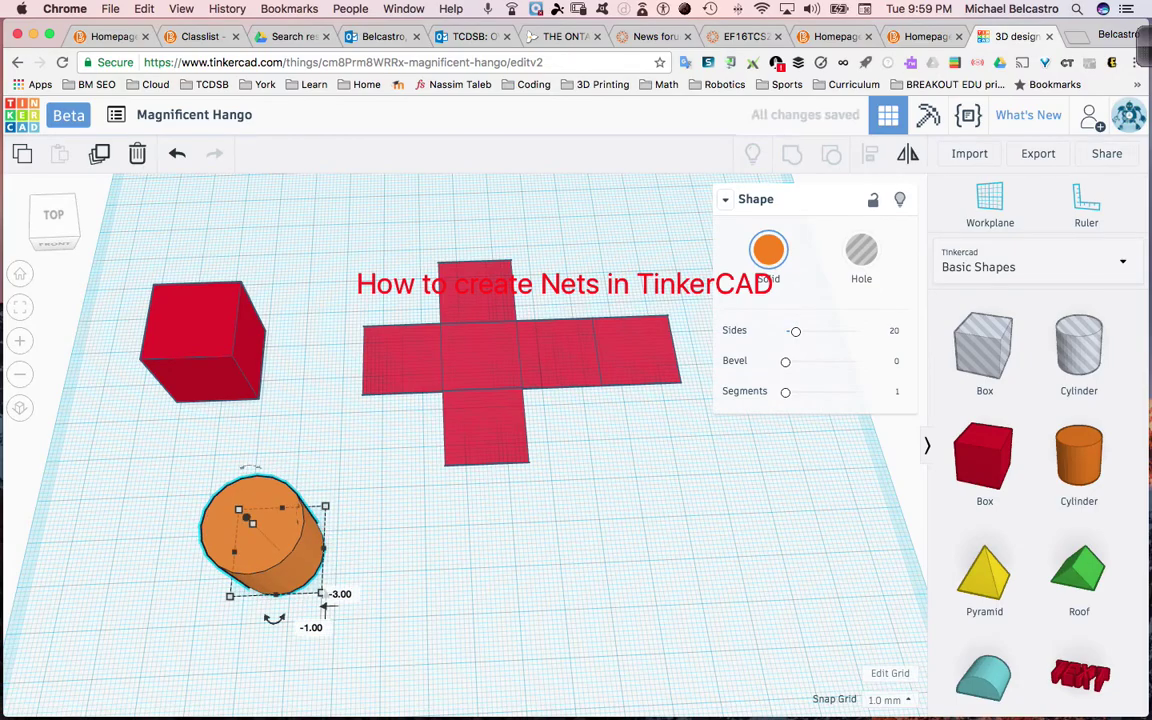
Place a second orange cylinder beside the first one and flatten it into a disc with a height of 0.01 mm.
{"action": "right_click_drag", "start_coordinate": [460, 520], "coordinate": [480, 450]}
{"action": "right_click_drag", "start_coordinate": [350, 590], "coordinate": [362, 610]}
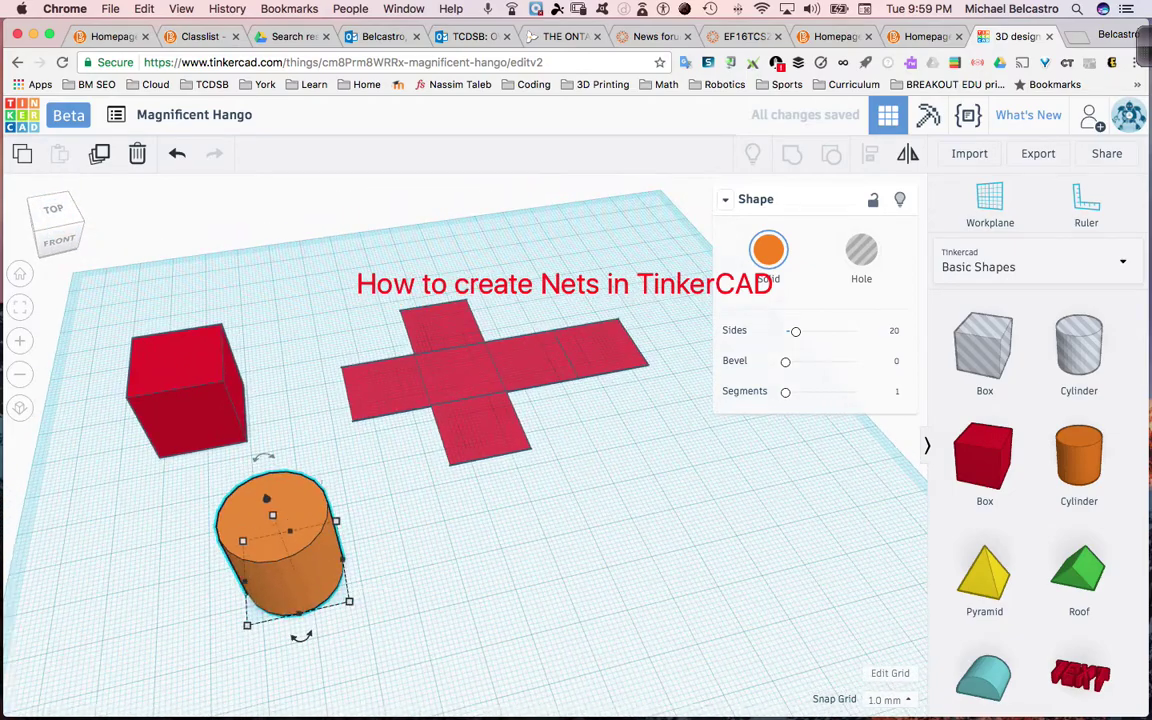
{"action": "mouse_move", "coordinate": [336, 521]}
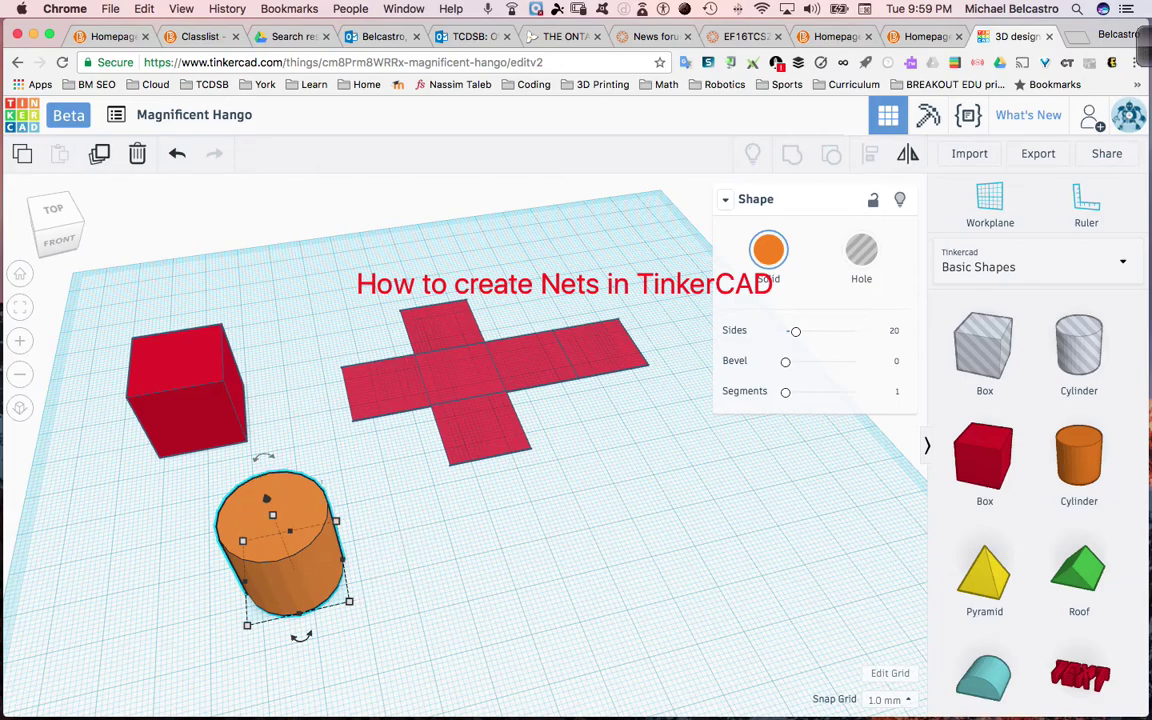
{"action": "left_click_drag", "start_coordinate": [1079, 455], "coordinate": [465, 530]}
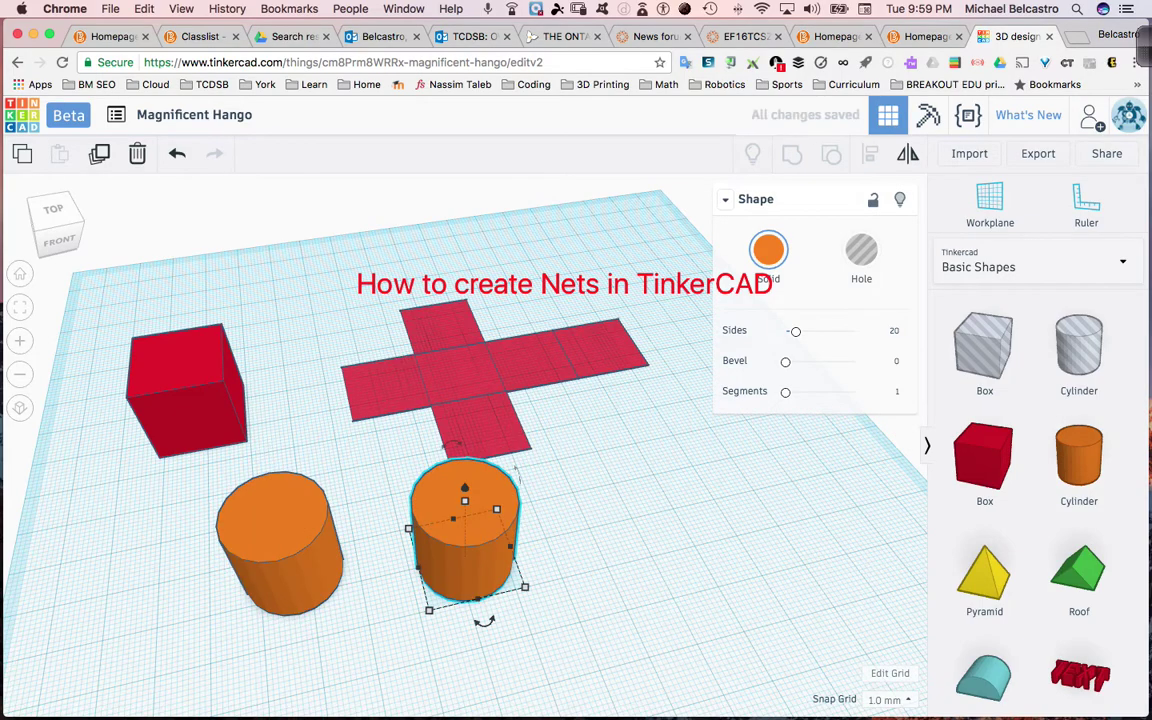
{"action": "left_click", "coordinate": [465, 501]}
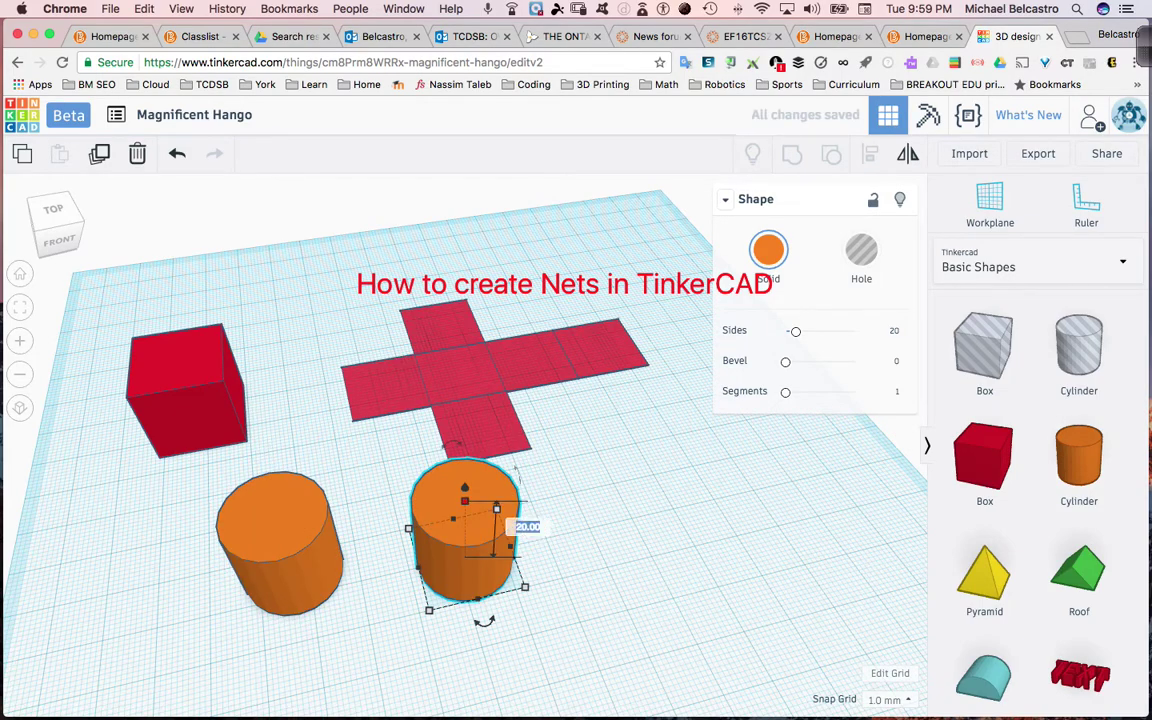
{"action": "type", "text": "9"}
{"action": "key", "text": "Return"}
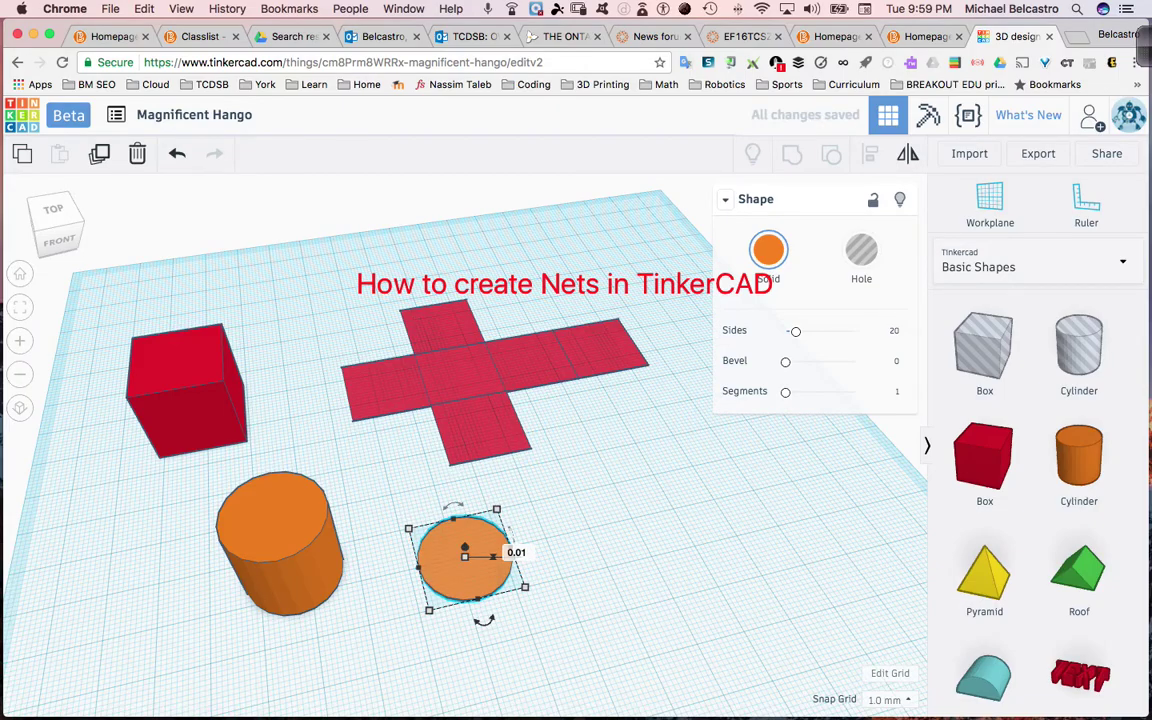
Move the flat disc closer to the solid cylinder and place a duplicate 59 mm to its right.
{"action": "left_click_drag", "start_coordinate": [465, 568], "coordinate": [426, 540]}
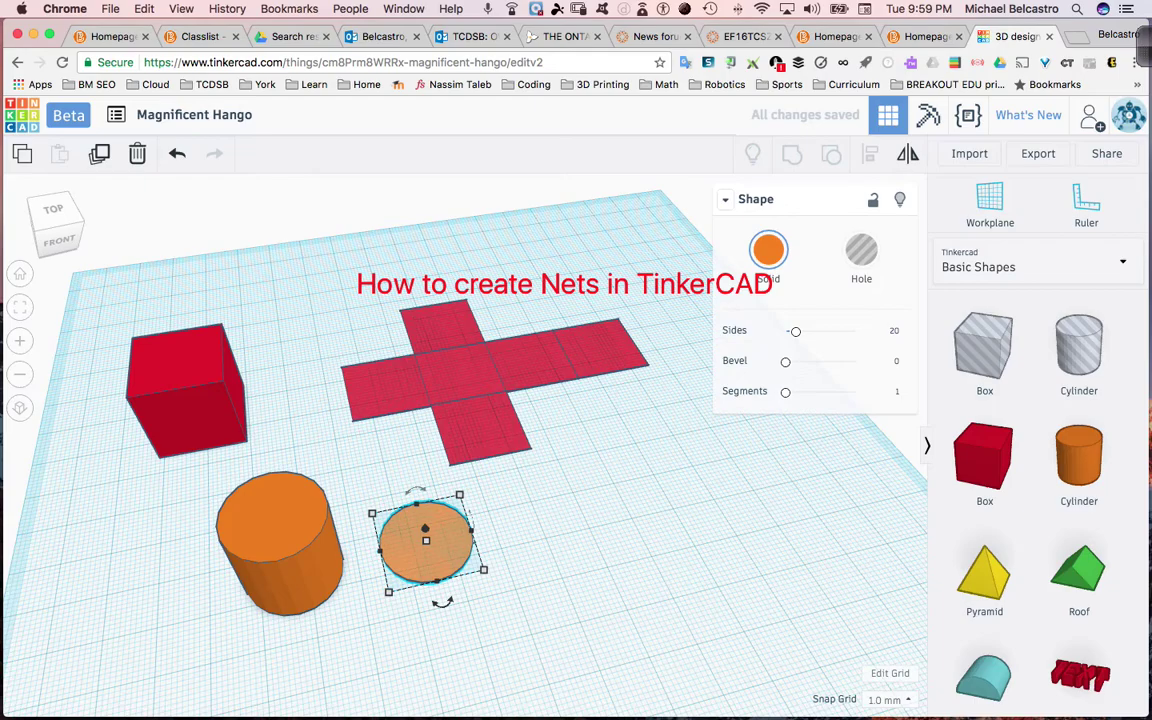
{"action": "left_click_drag", "start_coordinate": [425, 540], "coordinate": [655, 490], "text": "alt"}
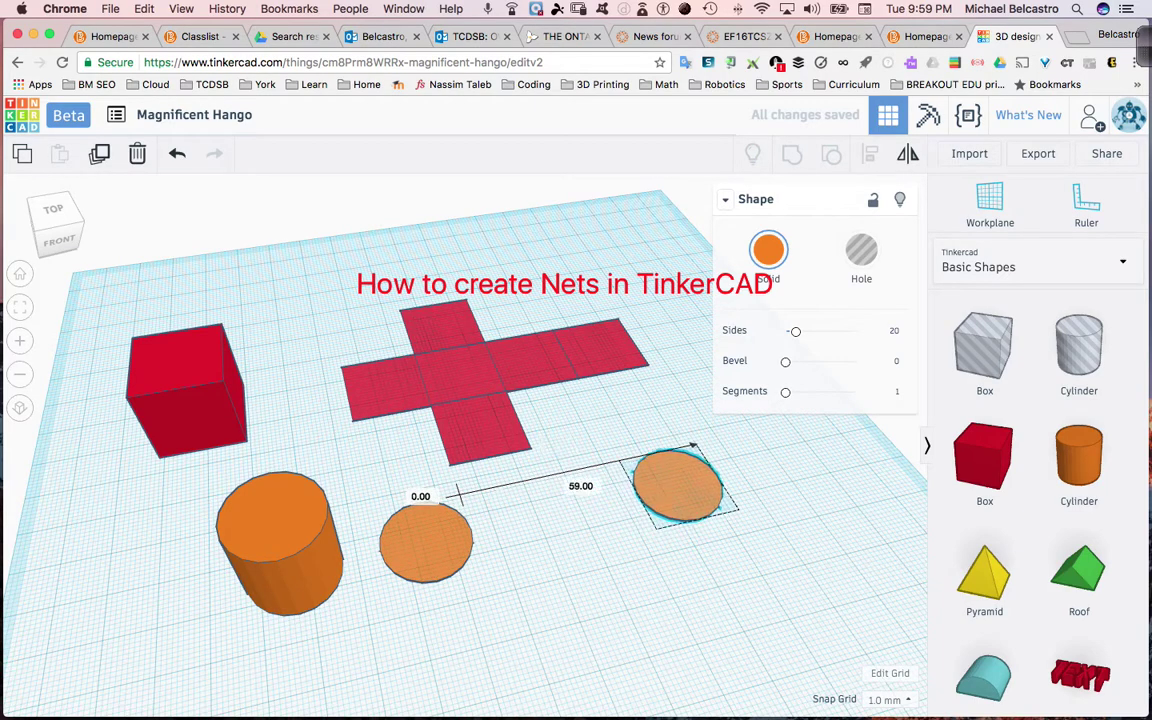
{"action": "left_click", "coordinate": [677, 484]}
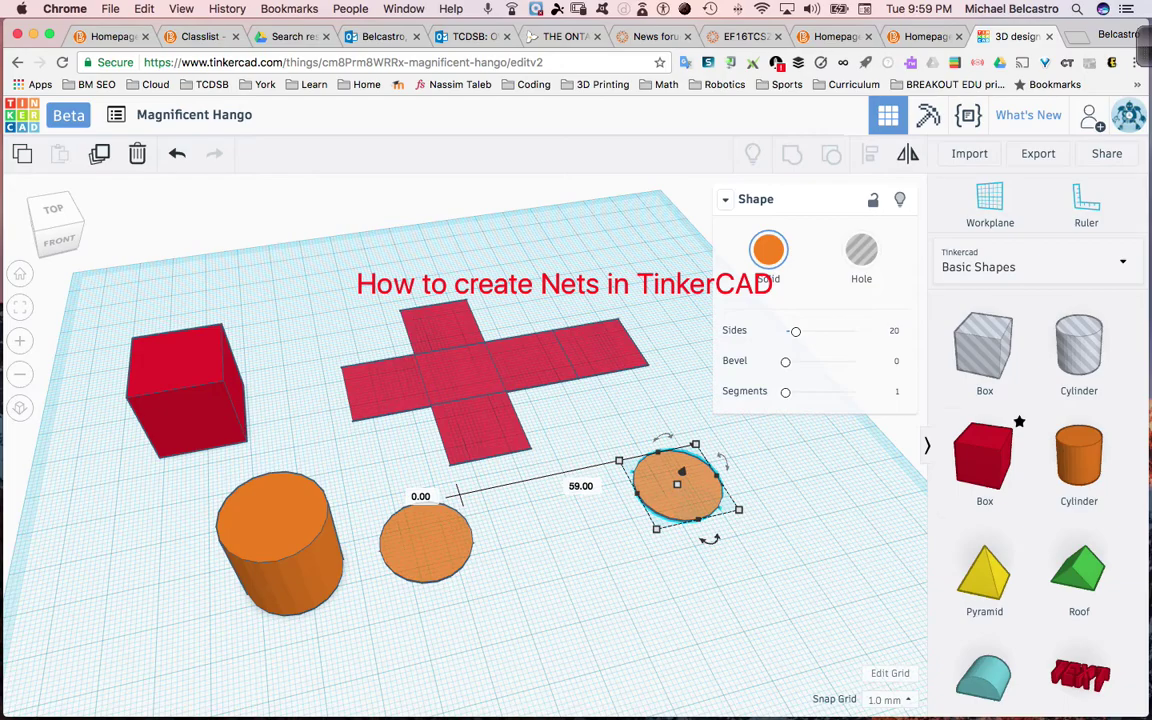
Place a solid box between the two flat discs and change its colour to orange.
{"action": "scroll", "coordinate": [1030, 470], "scroll_direction": "down", "scroll_amount": 5}
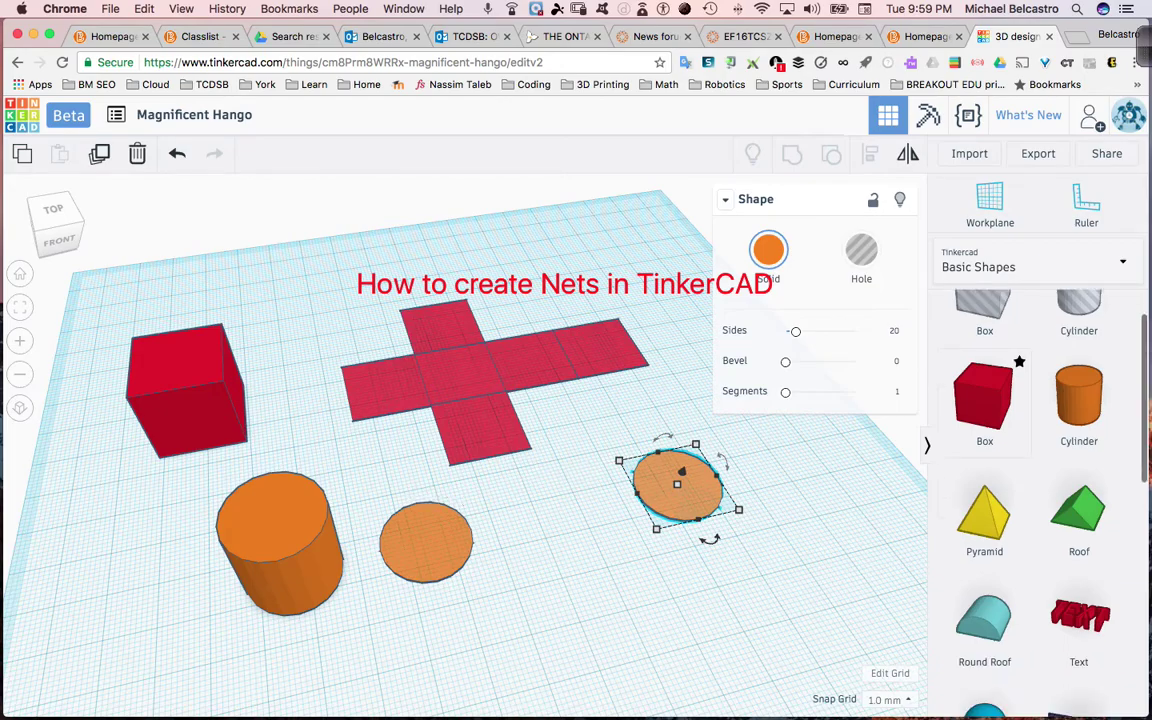
{"action": "scroll", "coordinate": [1030, 470], "scroll_direction": "down", "scroll_amount": 3}
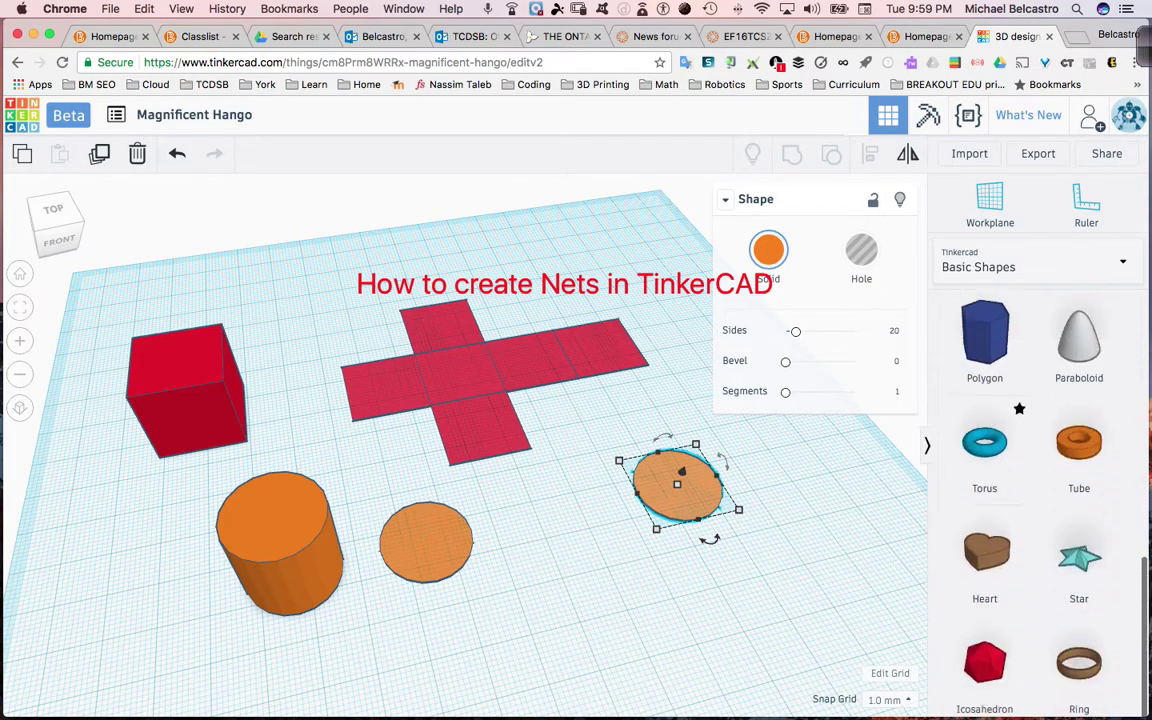
{"action": "scroll", "coordinate": [1030, 470], "scroll_direction": "up", "scroll_amount": 8}
{"action": "scroll", "coordinate": [1030, 470], "scroll_direction": "up", "scroll_amount": 2}
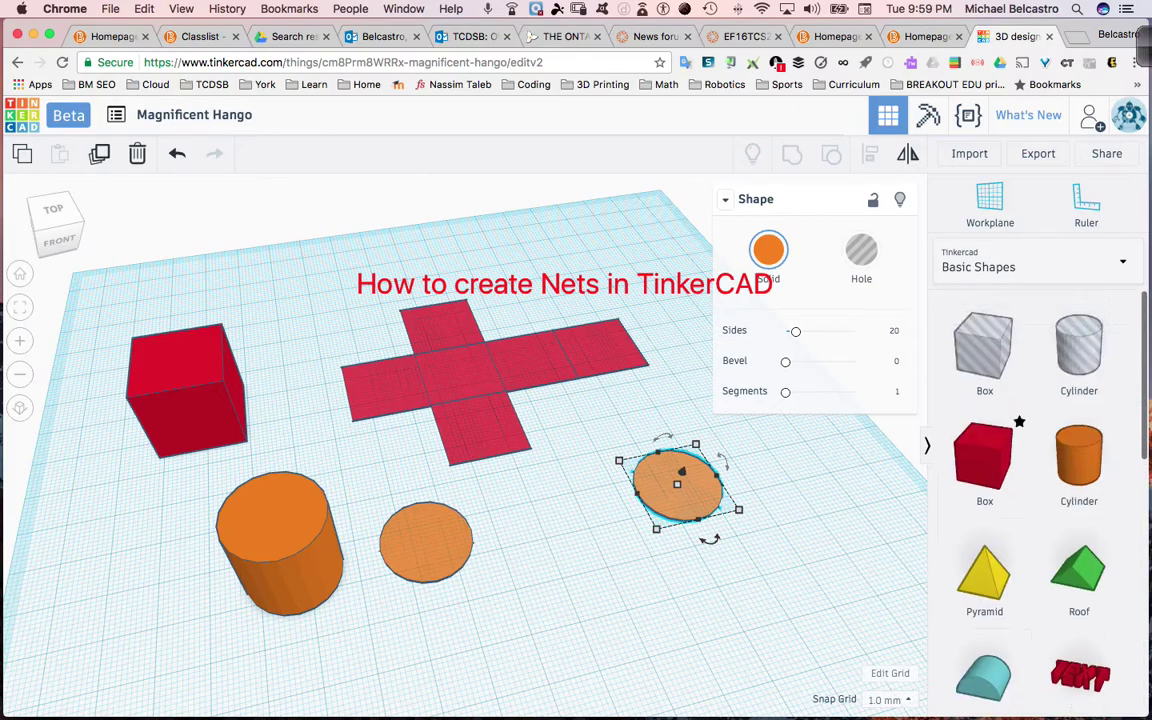
{"action": "left_click_drag", "start_coordinate": [984, 455], "coordinate": [550, 512]}
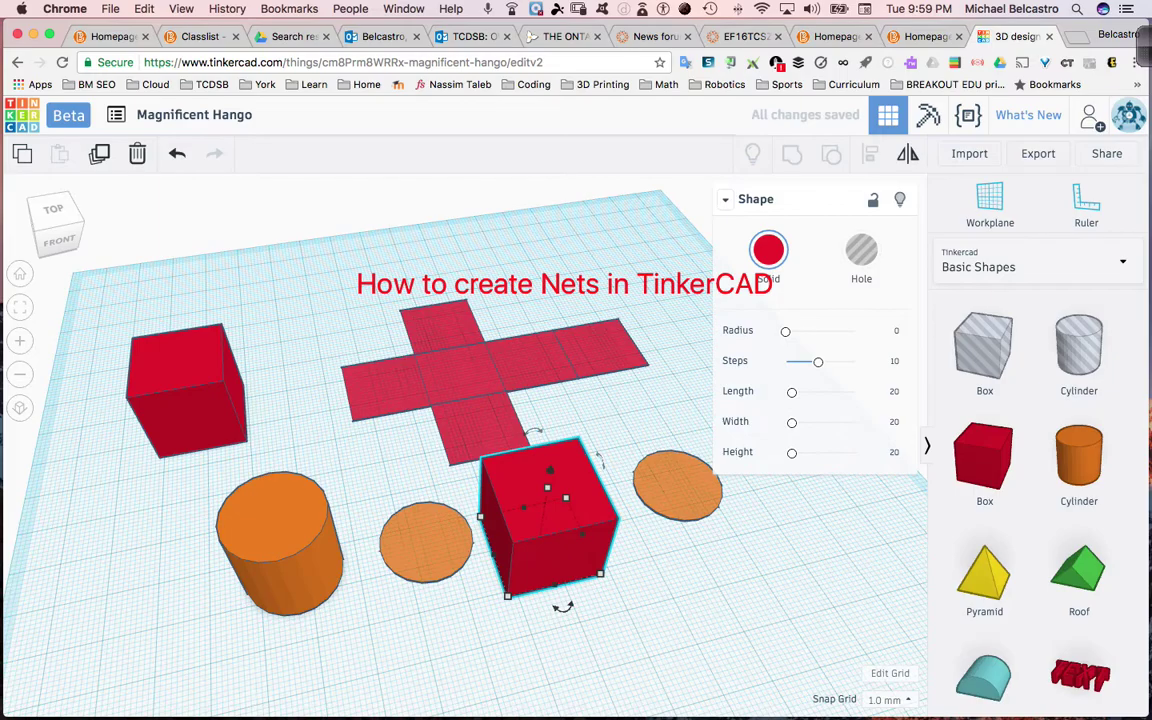
{"action": "left_click", "coordinate": [768, 250]}
{"action": "left_click", "coordinate": [670, 370]}
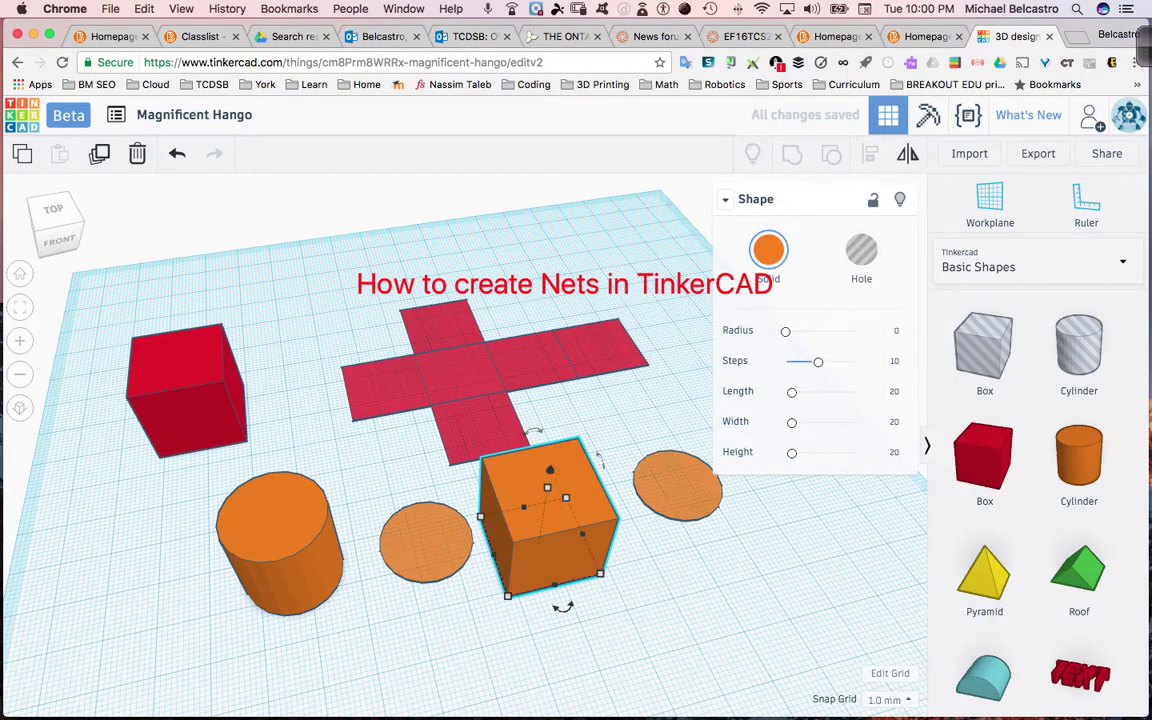
Set the orange box's height to 0.01 mm to flatten it into a square.
{"action": "left_click_drag", "start_coordinate": [56, 222], "coordinate": [46, 196]}
{"action": "mouse_move", "coordinate": [493, 401]}
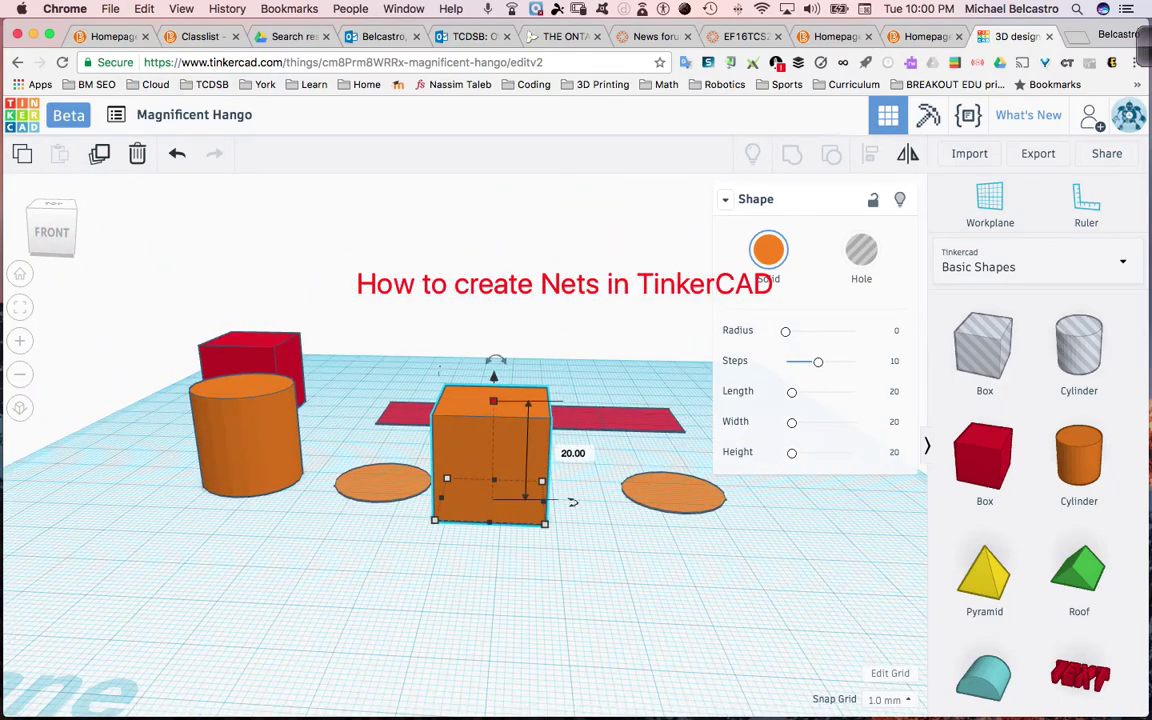
{"action": "left_click", "coordinate": [573, 453]}
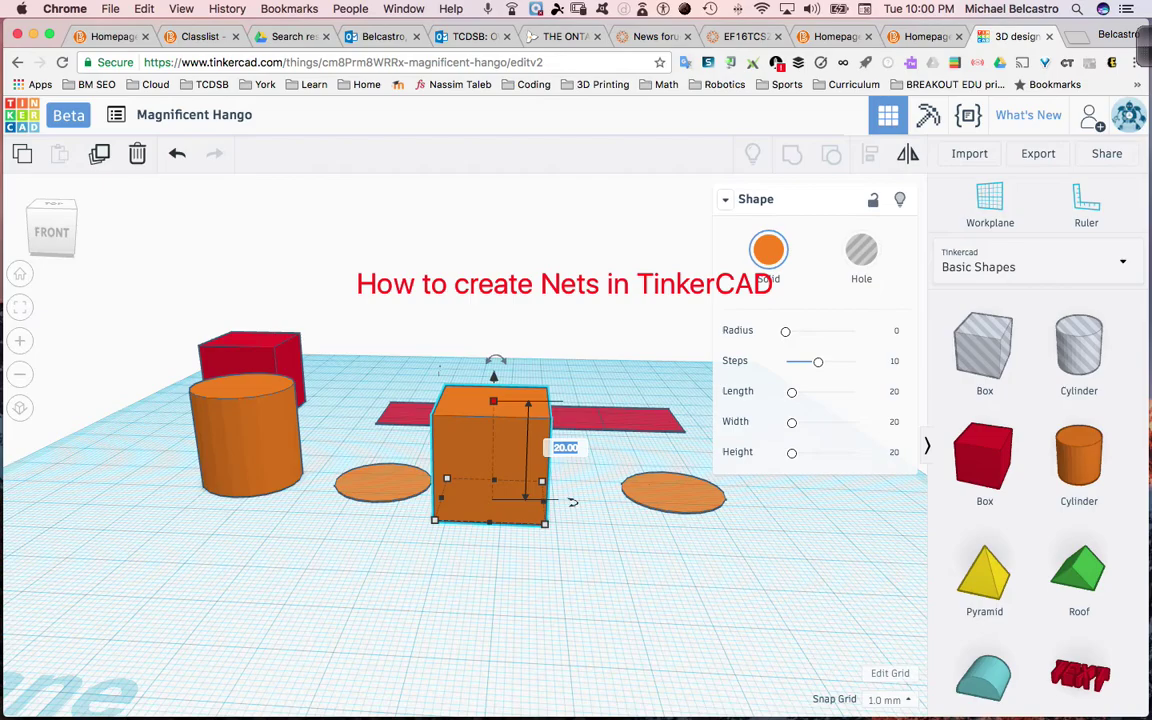
{"action": "type", "text": "0.01"}
{"action": "key", "text": "Return"}
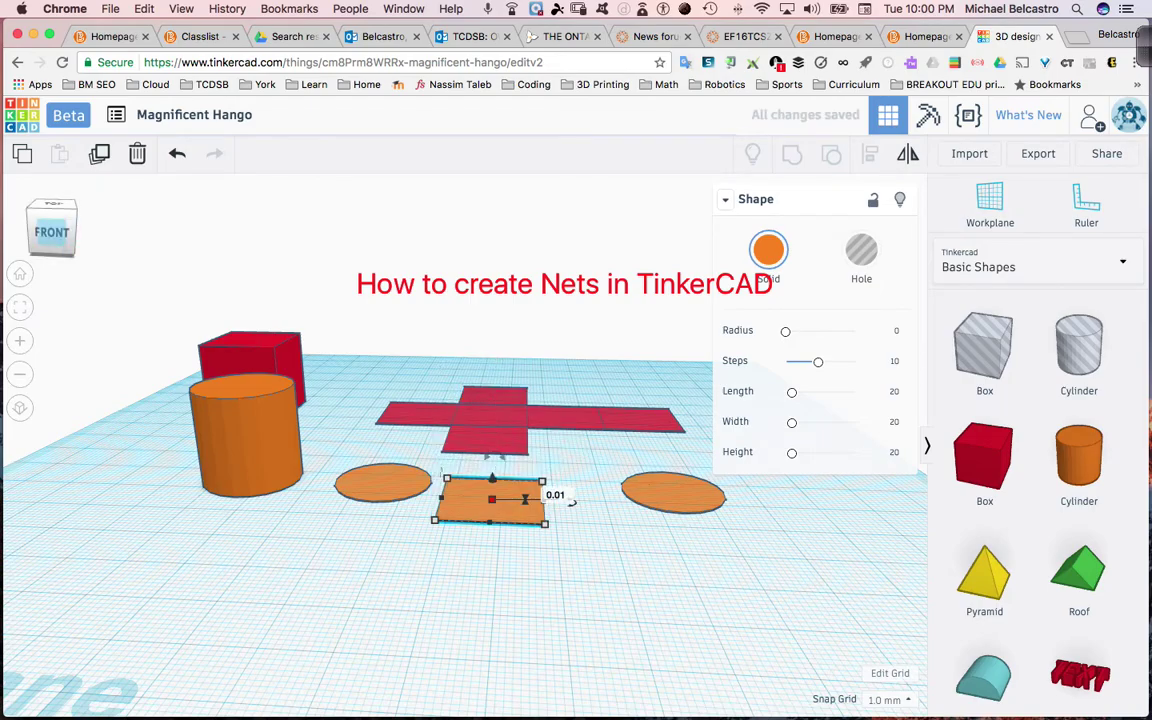
Select the solid orange cylinder and check its base dimensions.
{"action": "left_click_drag", "start_coordinate": [51, 215], "coordinate": [53, 258]}
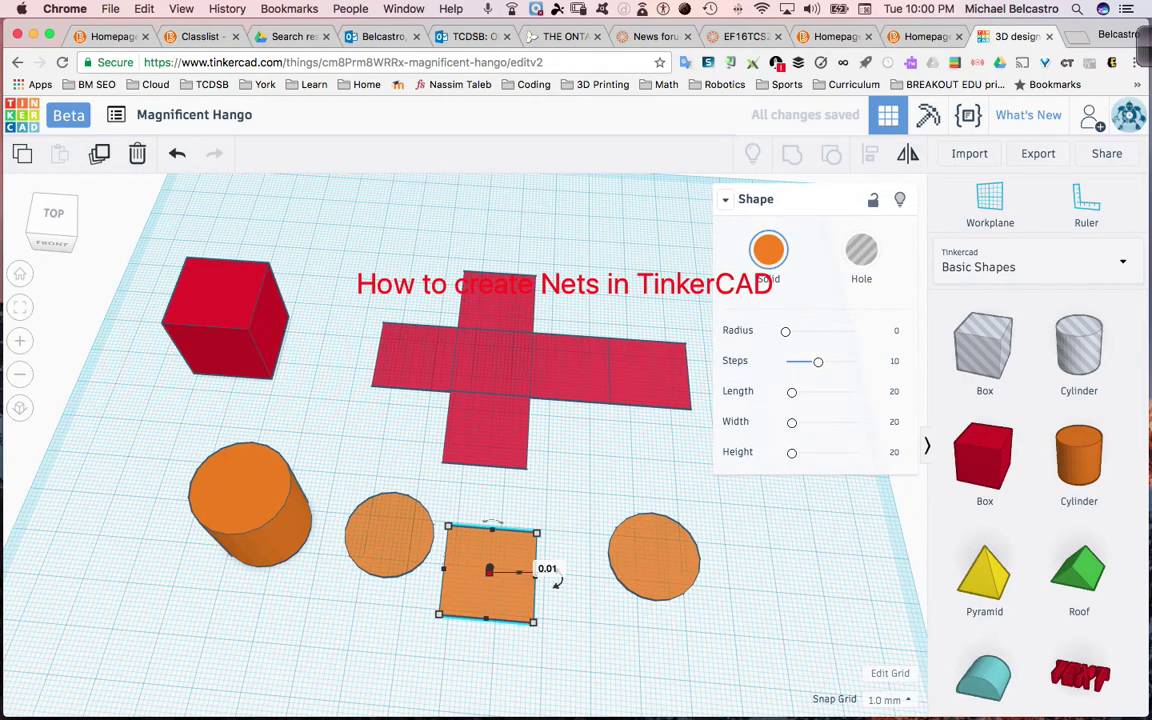
{"action": "left_click", "coordinate": [236, 479]}
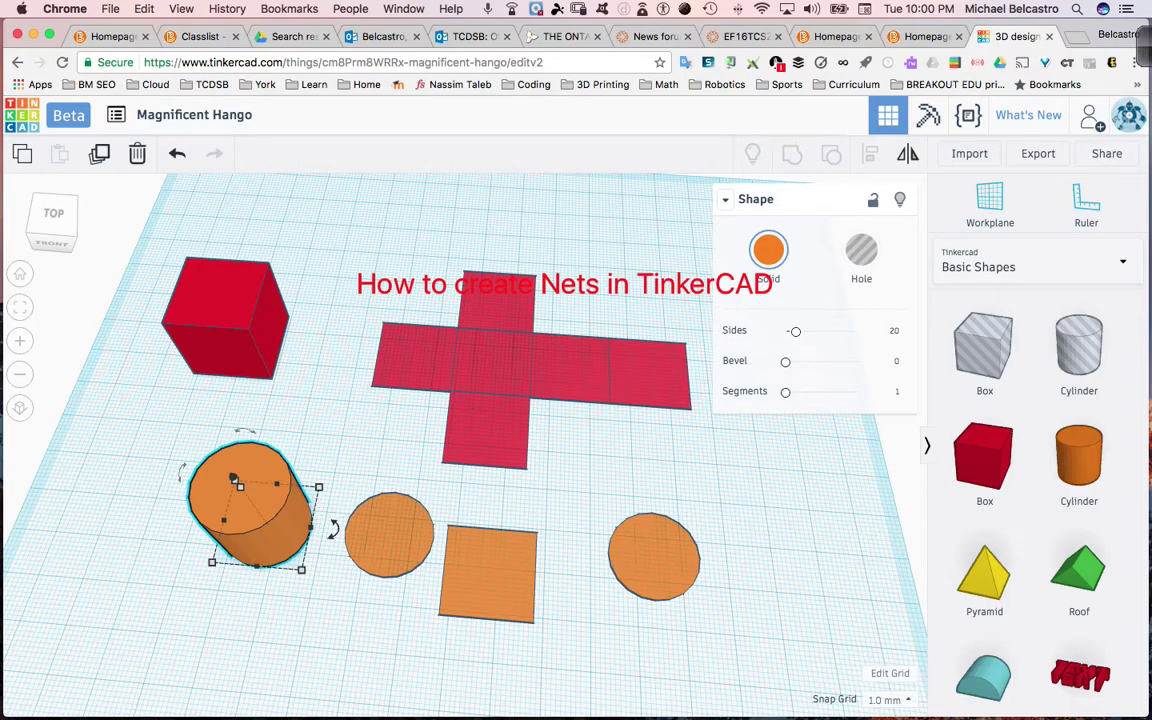
{"action": "mouse_move", "coordinate": [310, 527]}
{"action": "mouse_move", "coordinate": [318, 487]}
Open the bookmarked Desmos Scientific Calculator in a new browser tab.
{"action": "key", "text": "super+t"}
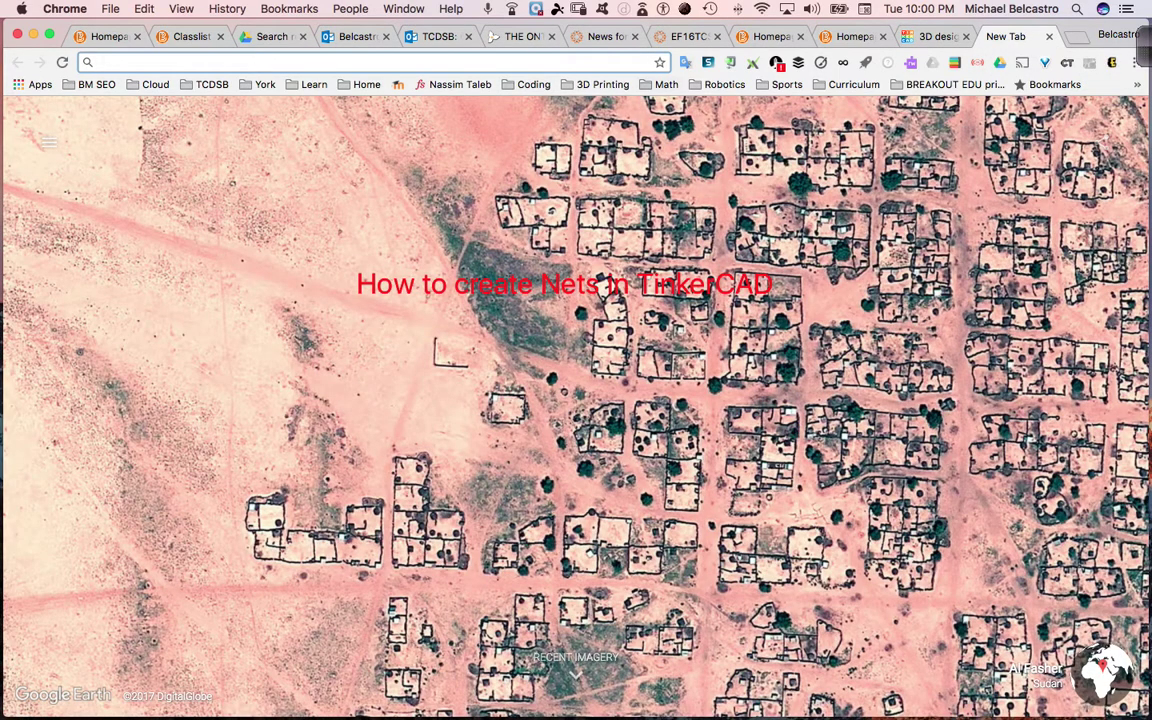
{"action": "left_click", "coordinate": [666, 84]}
{"action": "left_click", "coordinate": [720, 220]}
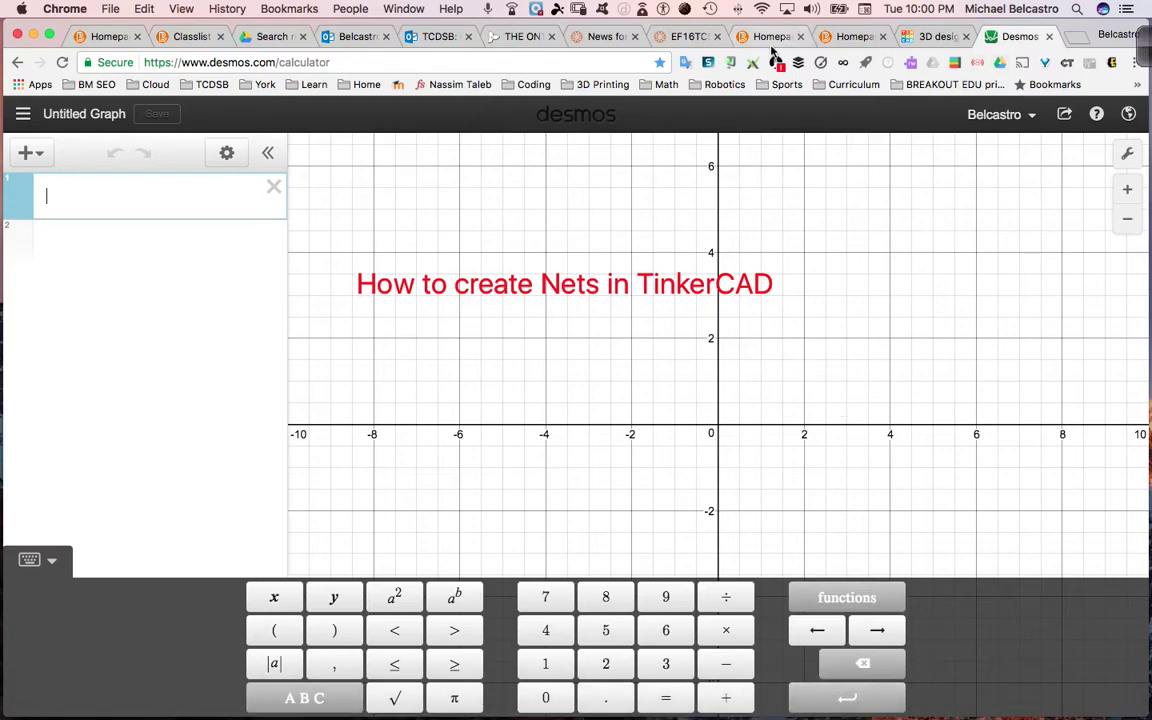
{"action": "left_click", "coordinate": [662, 86]}
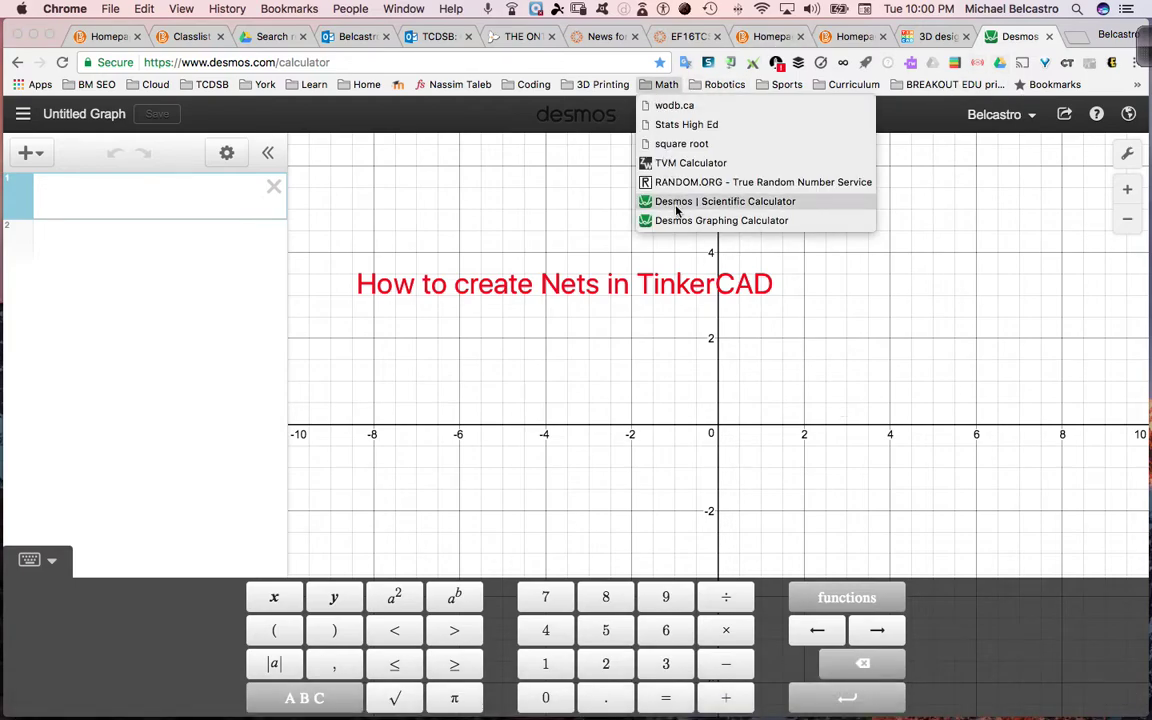
{"action": "left_click", "coordinate": [674, 201]}
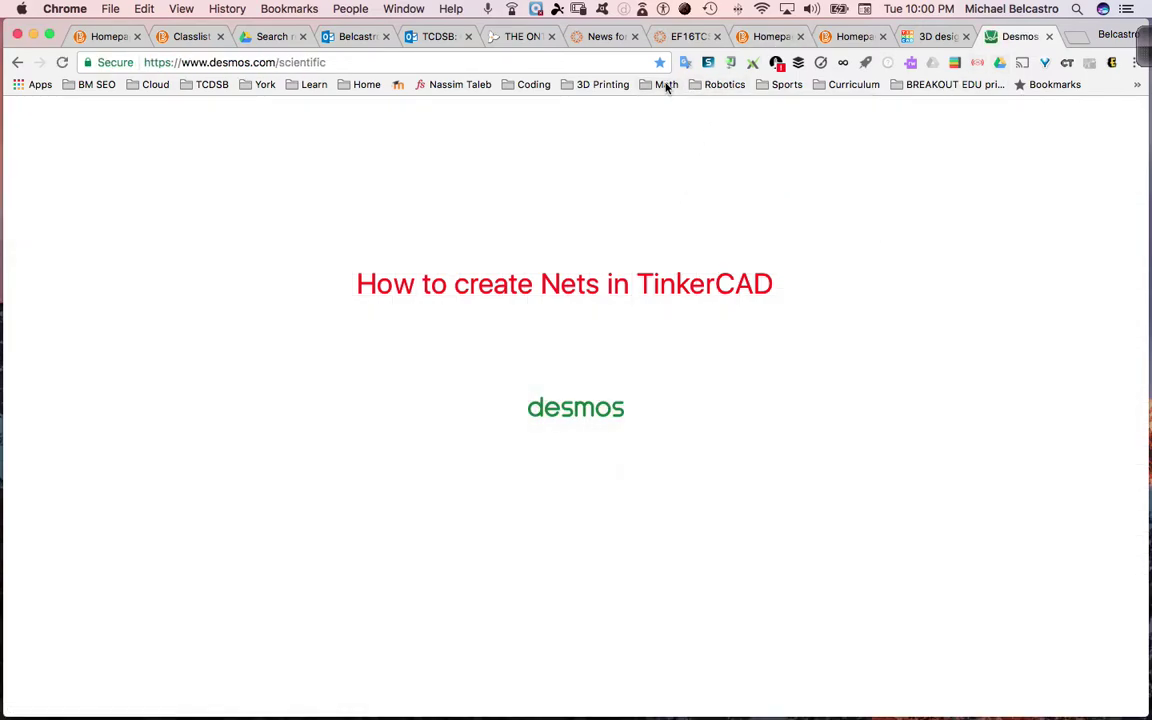
{"action": "left_click", "coordinate": [664, 85]}
{"action": "left_click", "coordinate": [571, 150]}
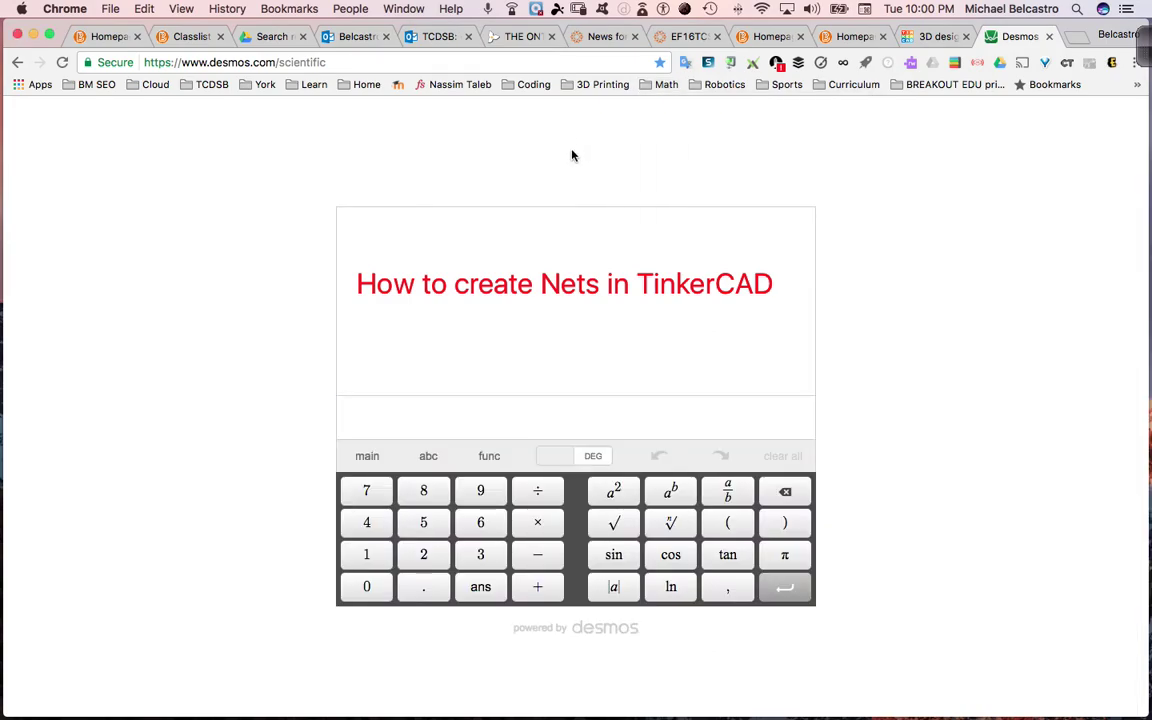
Switch to Ink2Go and clear the title annotation from the screen.
{"action": "mouse_move", "coordinate": [738, 714]}
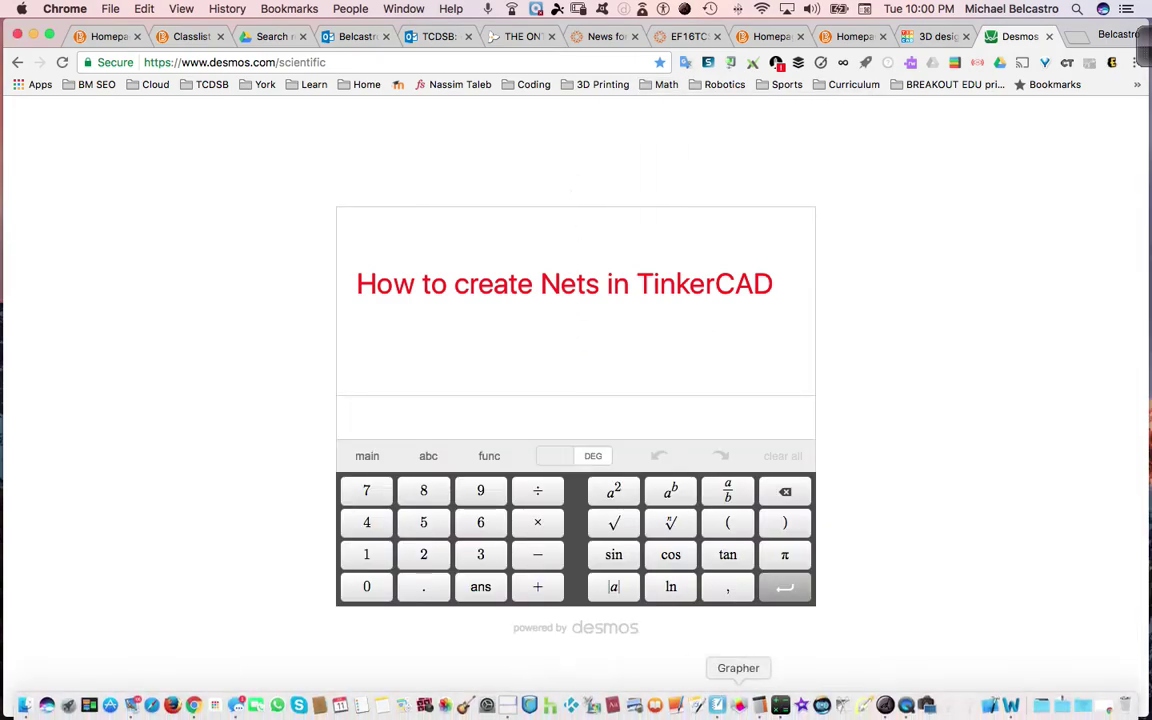
{"action": "left_click", "coordinate": [886, 706]}
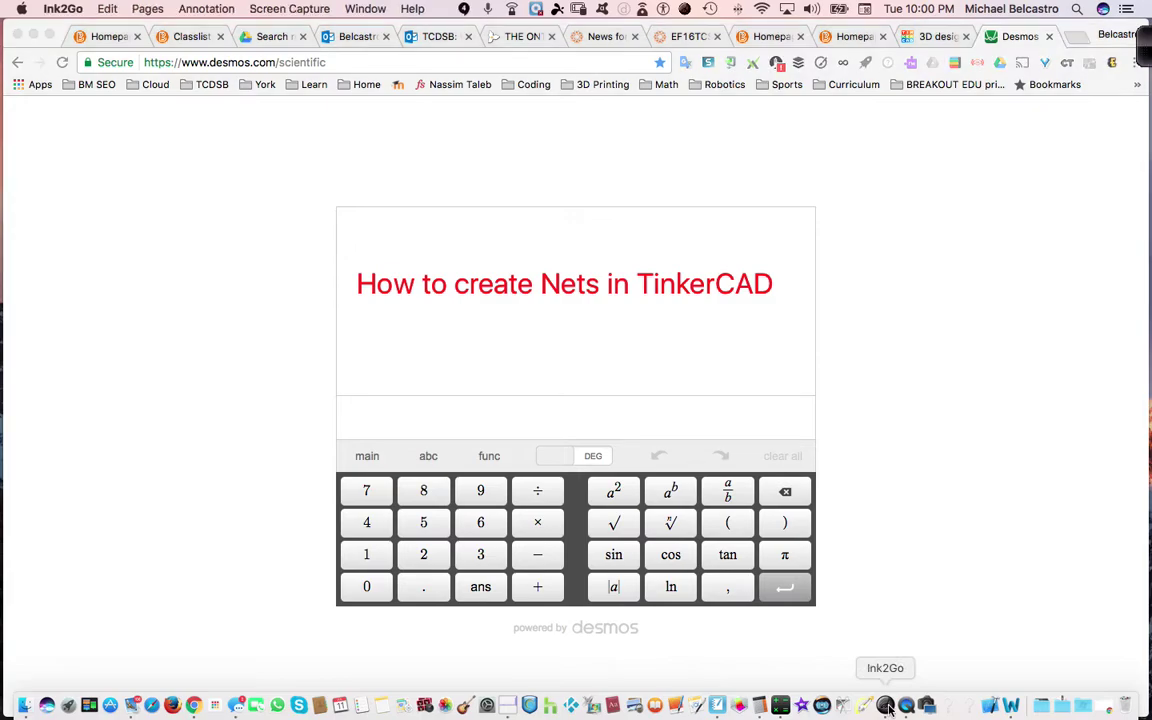
{"action": "key", "text": "super+BackSpace"}
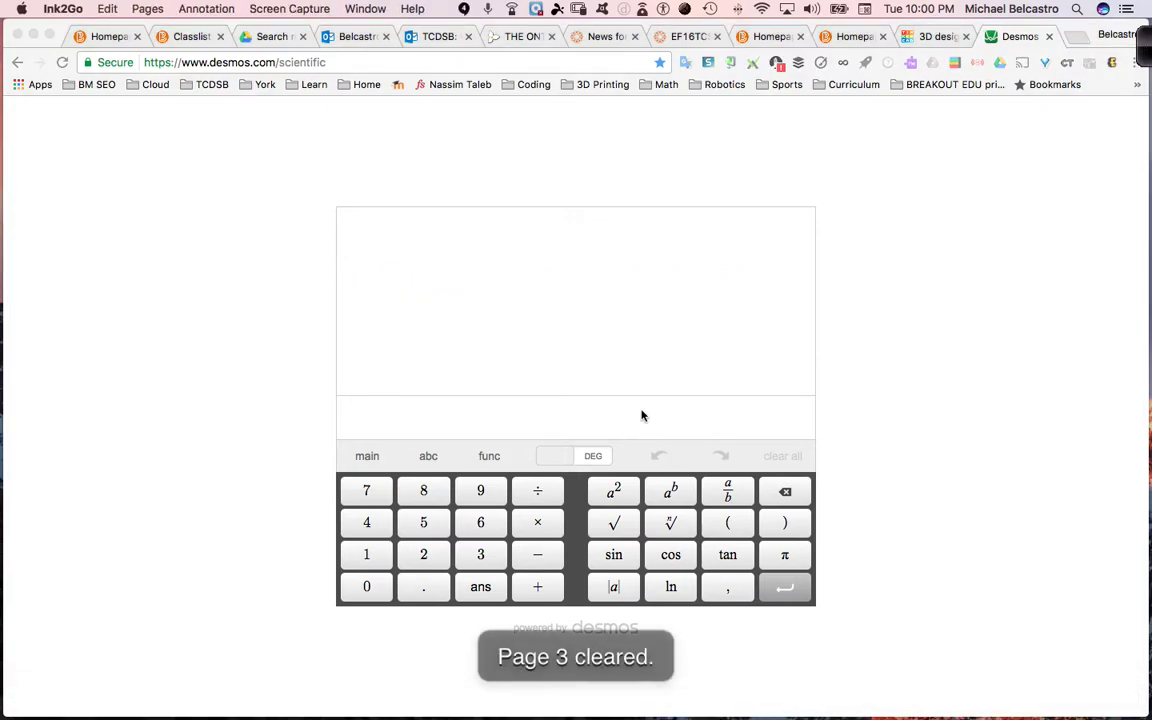
Switch to the Tinkercad design to review the cylinder and its flat parts, and return to the Desmos calculator.
{"action": "left_click", "coordinate": [566, 425]}
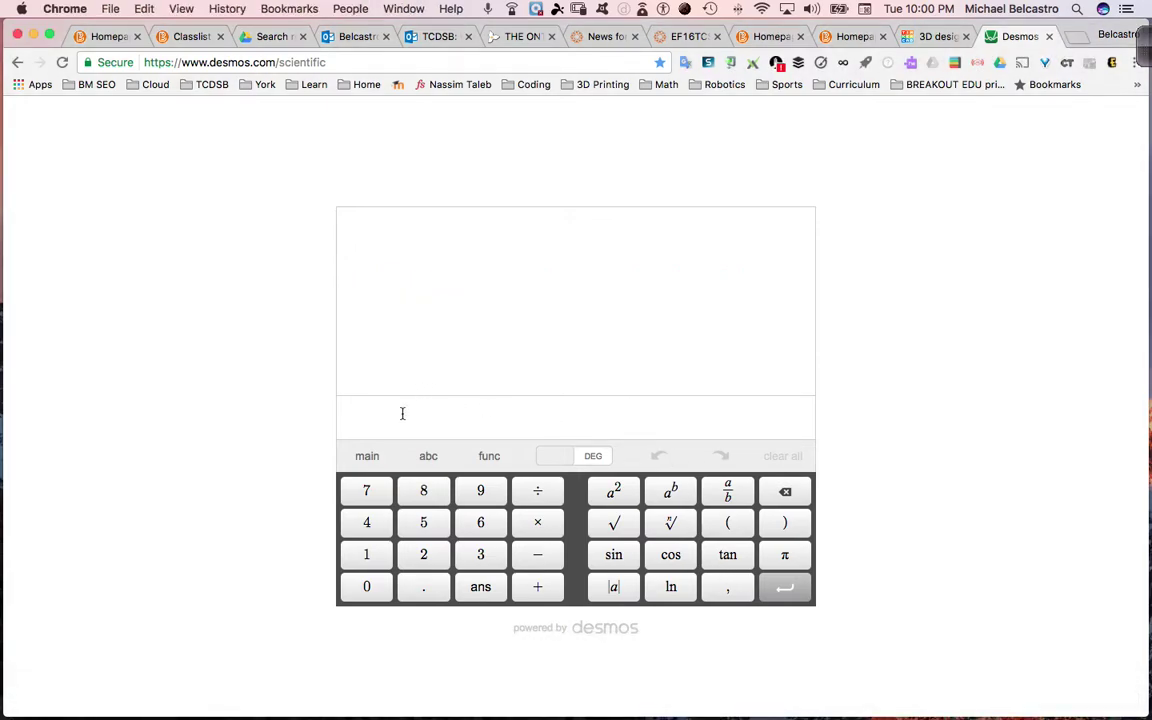
{"action": "left_click", "coordinate": [935, 36]}
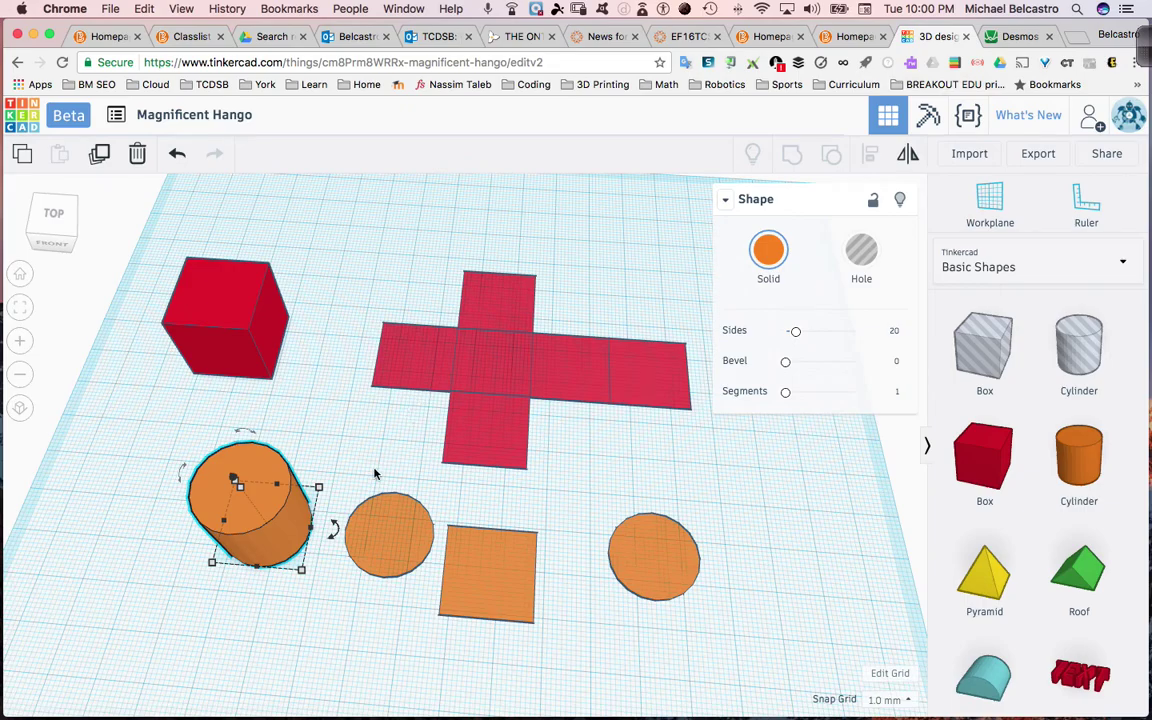
{"action": "left_click", "coordinate": [1013, 40]}
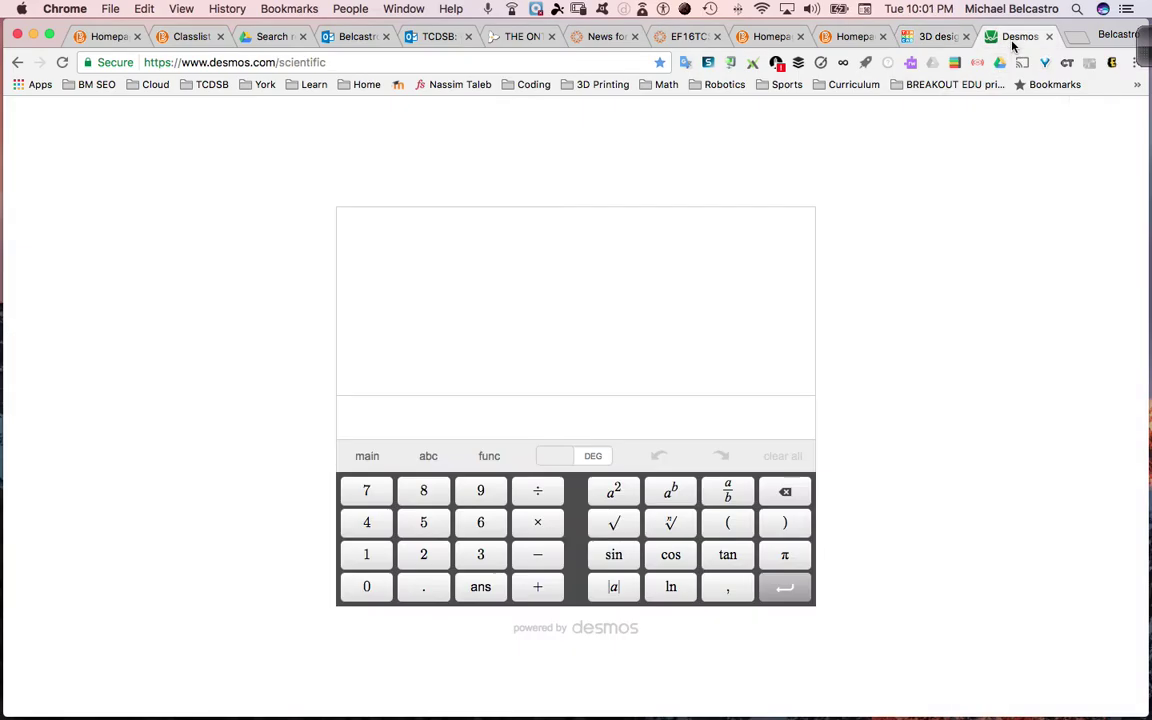
Calculate the cylinder base's circumference as 10 · π.
{"action": "left_click", "coordinate": [417, 420]}
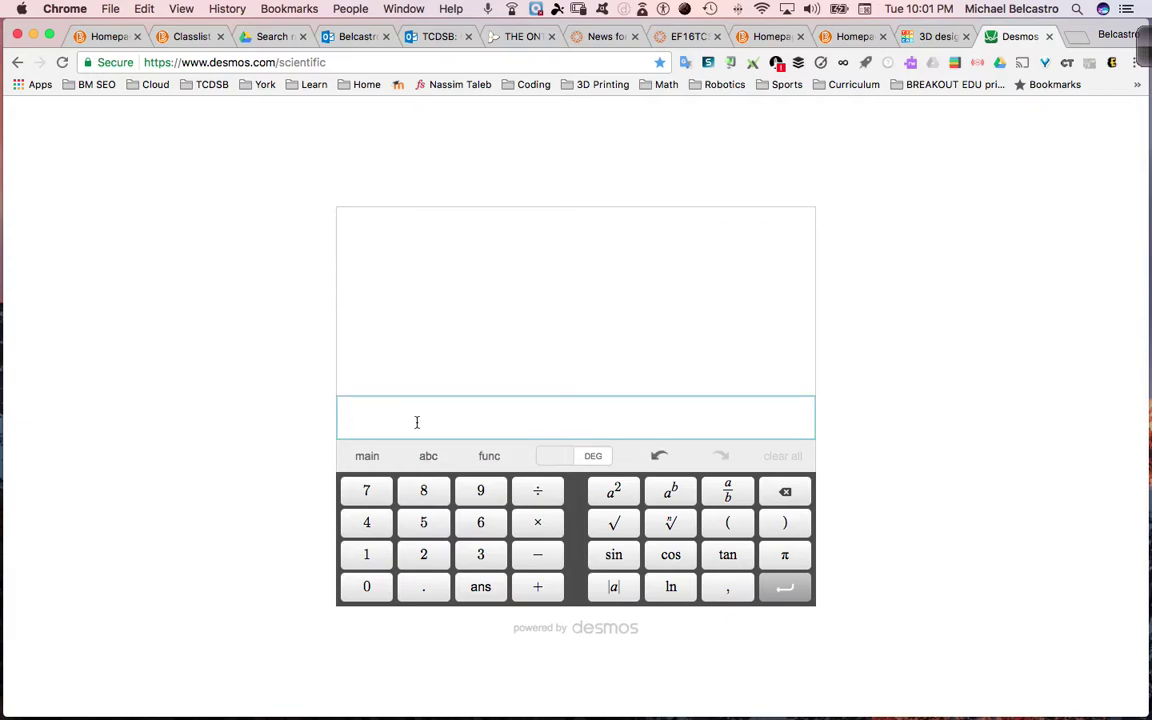
{"action": "type", "text": "10"}
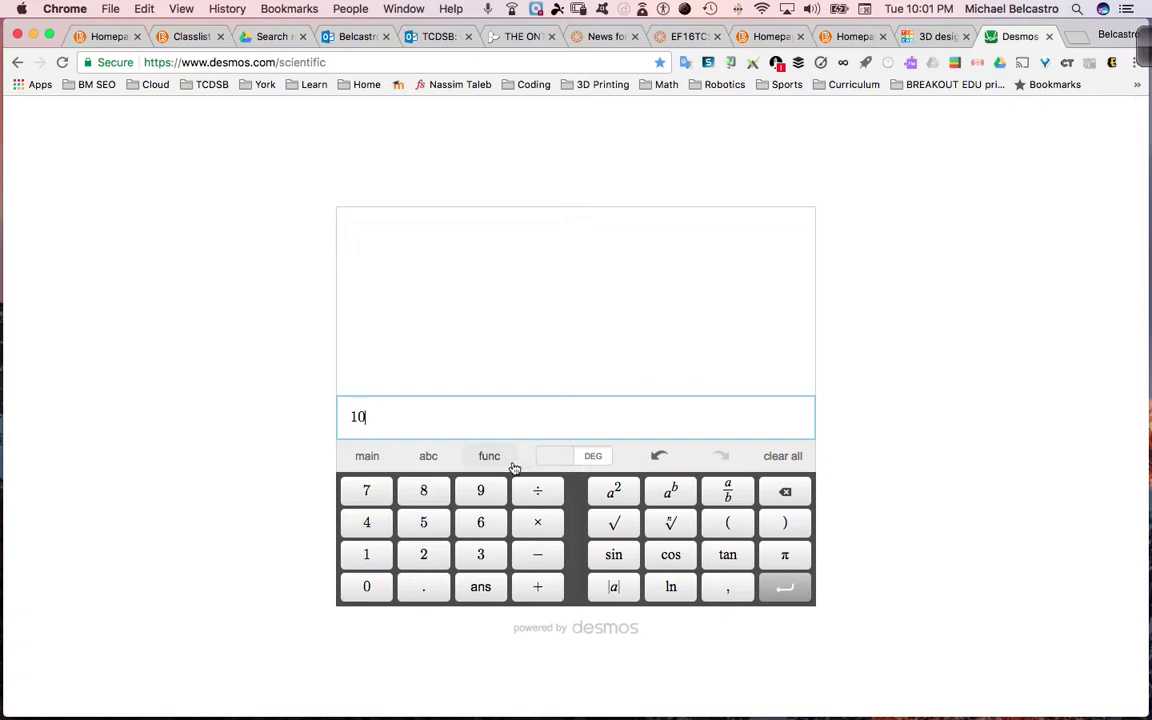
{"action": "type", "text": "*"}
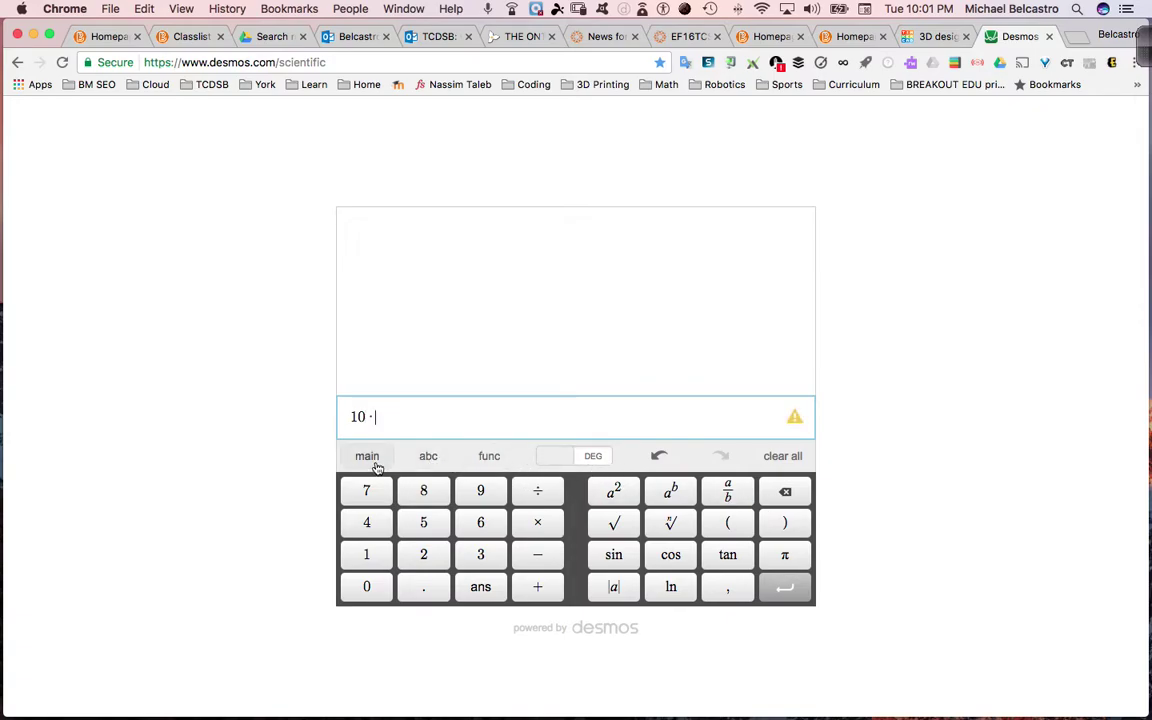
{"action": "left_click", "coordinate": [786, 558]}
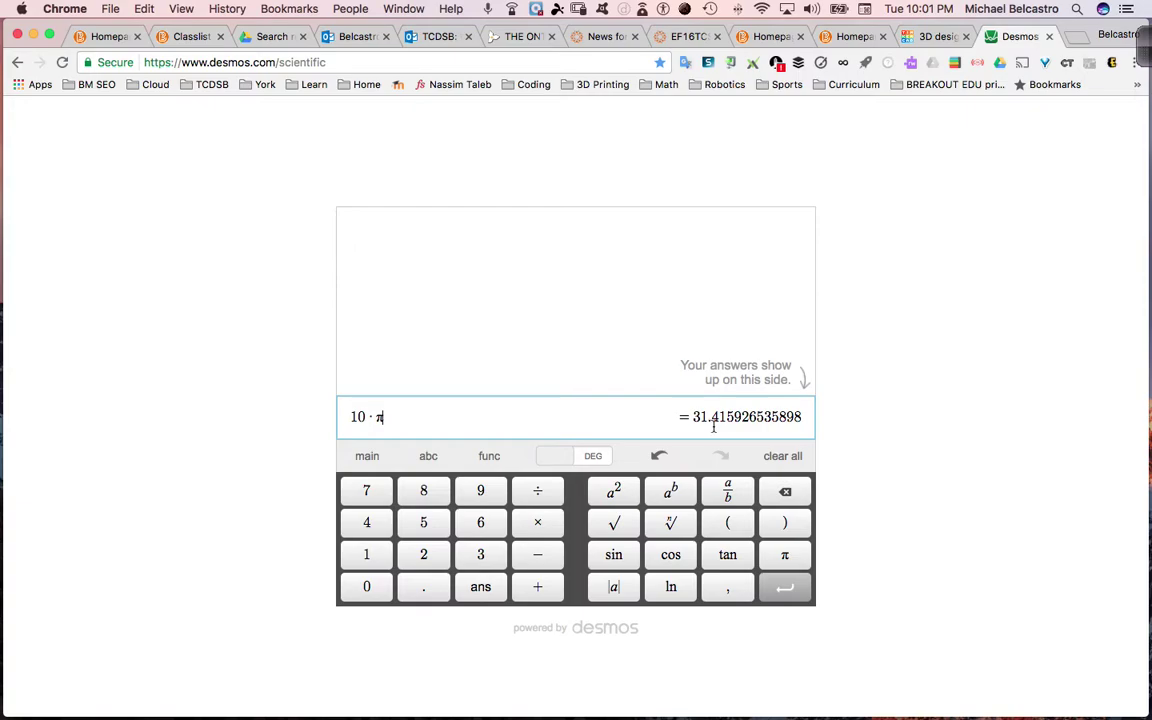
Switch to the Tinkercad design and set the orange square's length to 31.4159 mm, rechecking the Desmos result for the decimals.
{"action": "left_click", "coordinate": [937, 37]}
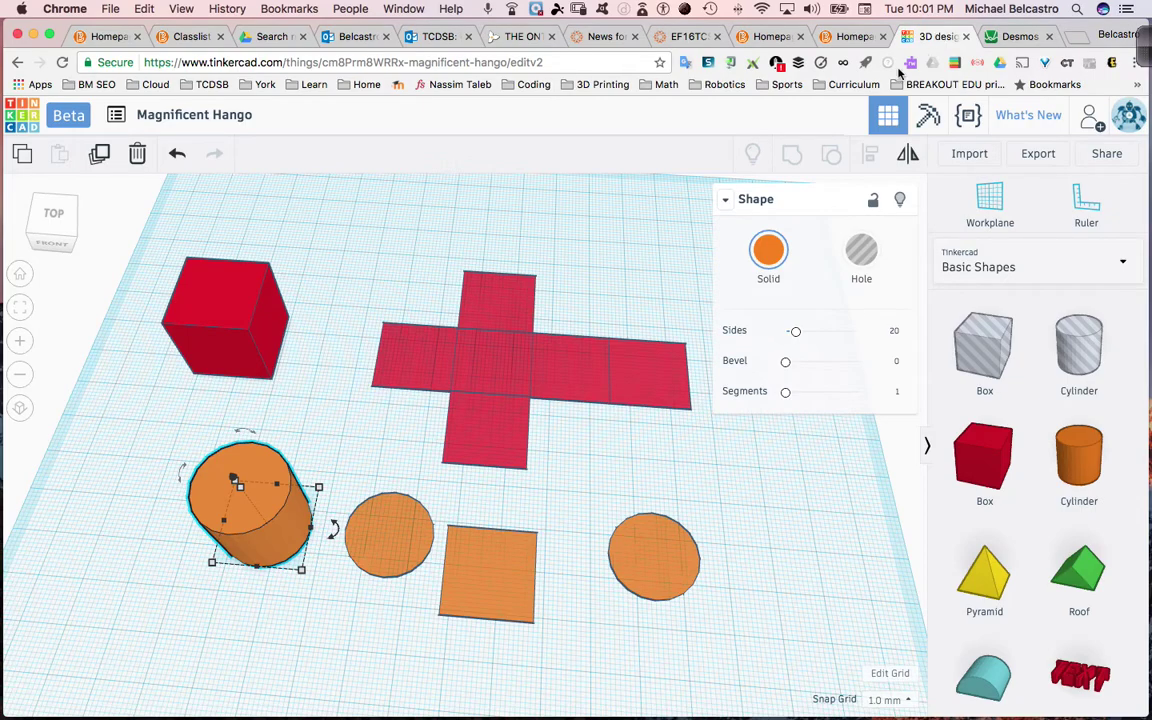
{"action": "left_click", "coordinate": [490, 590]}
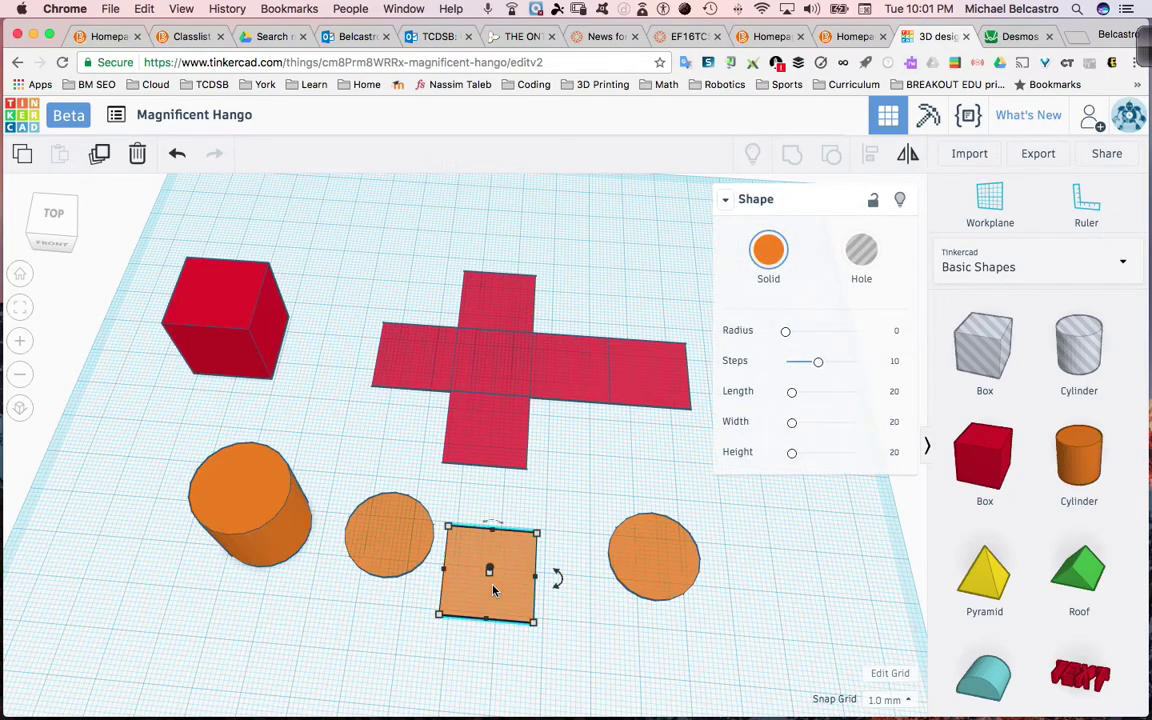
{"action": "mouse_move", "coordinate": [535, 577]}
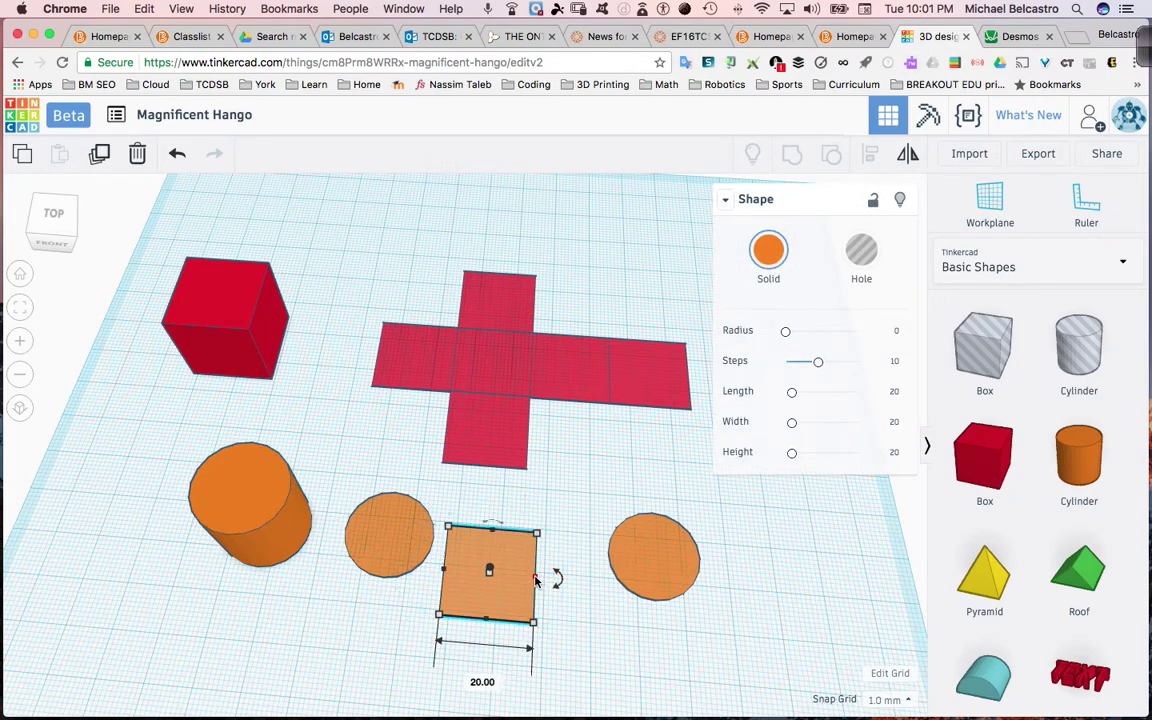
{"action": "mouse_move", "coordinate": [549, 545]}
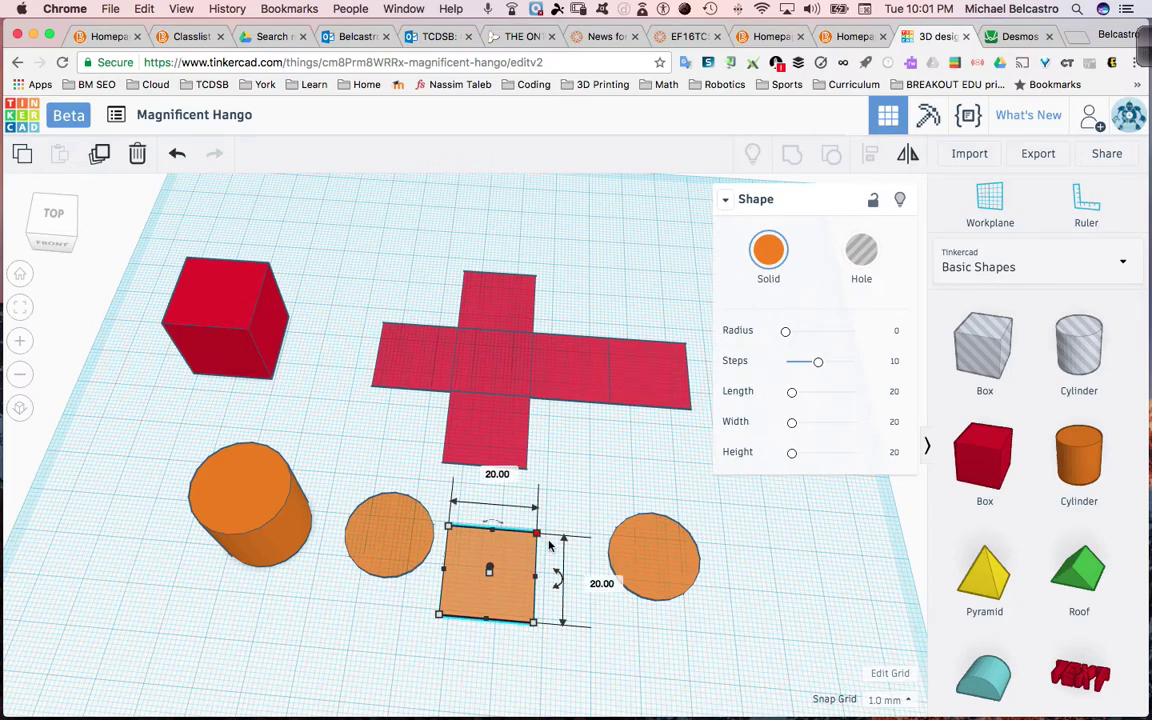
{"action": "left_click", "coordinate": [610, 585]}
{"action": "type", "text": "3"}
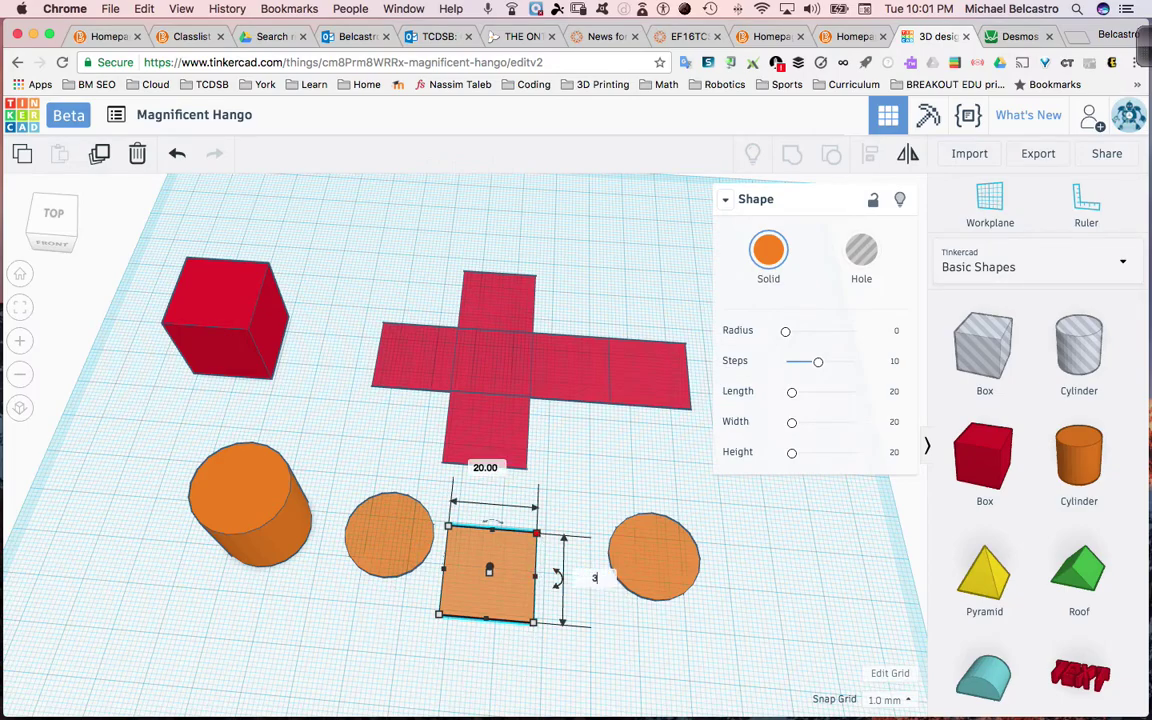
{"action": "type", "text": "1.41"}
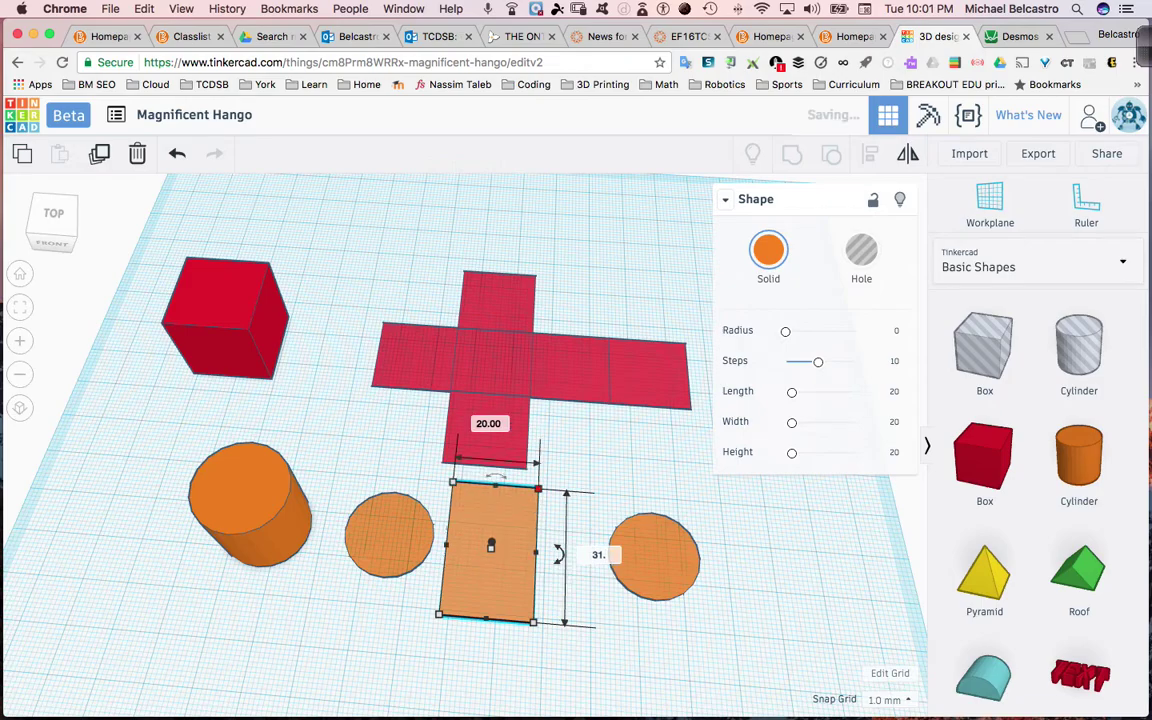
{"action": "left_click", "coordinate": [1007, 45]}
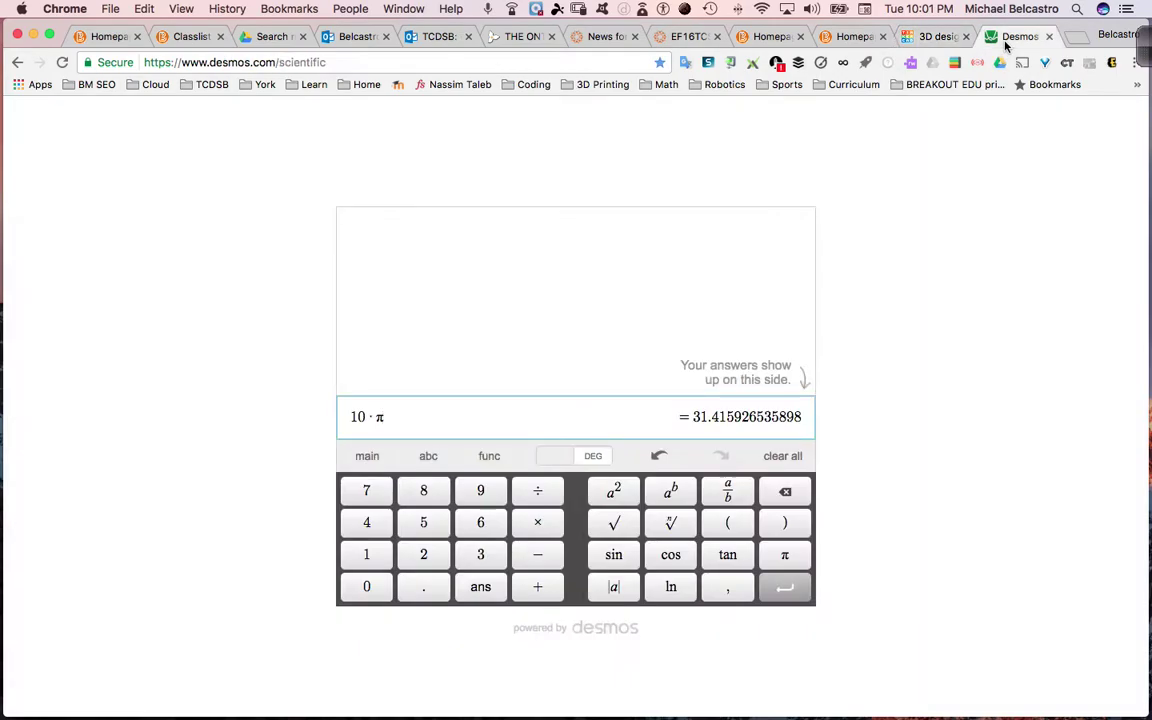
{"action": "left_click", "coordinate": [937, 40]}
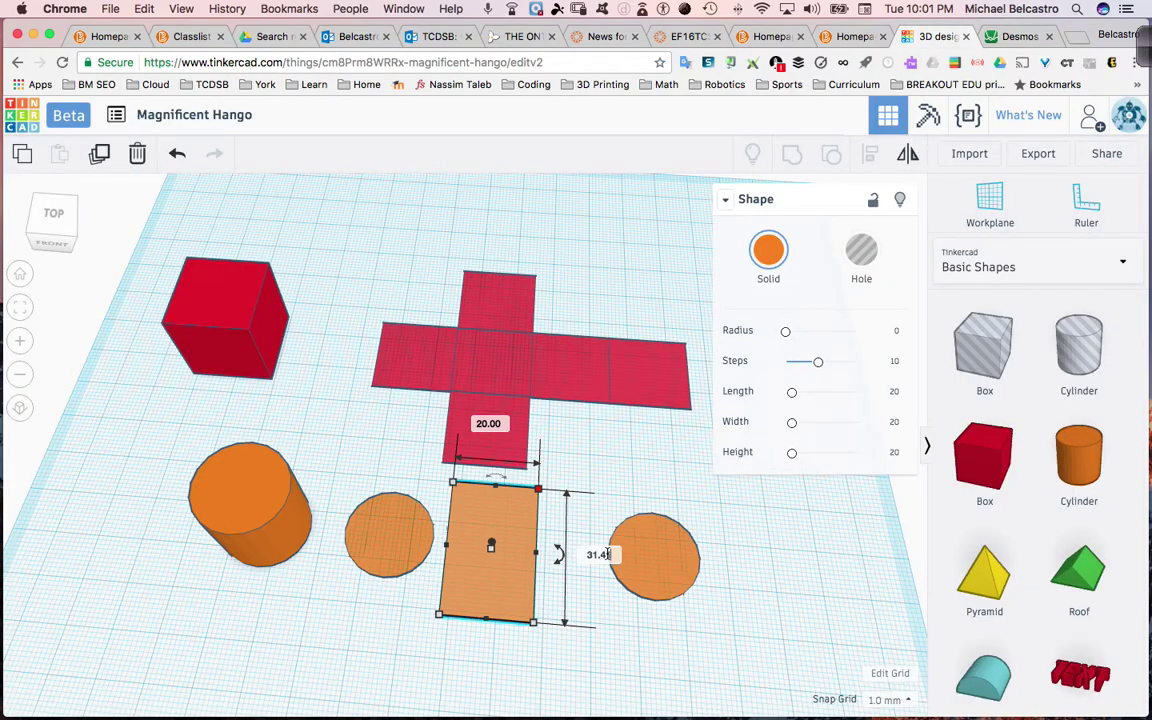
{"action": "type", "text": "59"}
{"action": "key", "text": "Return"}
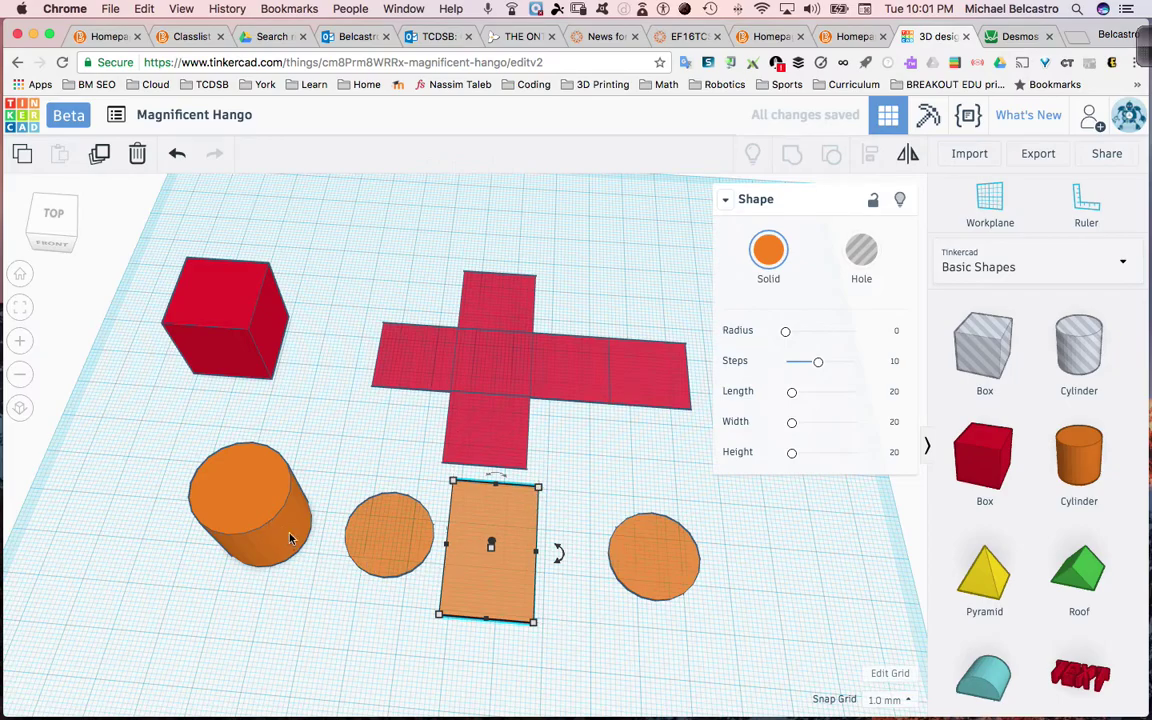
Move the orange rectangle 3 mm against the disc nearest the cylinder, and move the other disc against the rectangle's opposite side.
{"action": "left_click", "coordinate": [238, 482]}
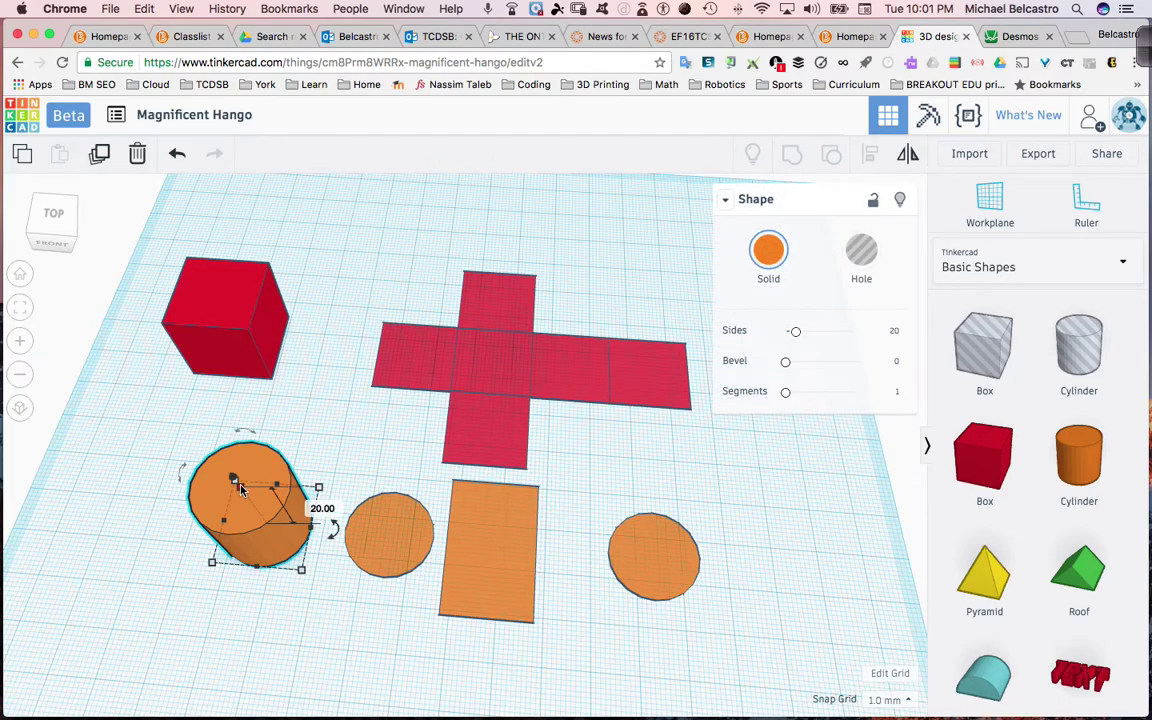
{"action": "left_click", "coordinate": [469, 565]}
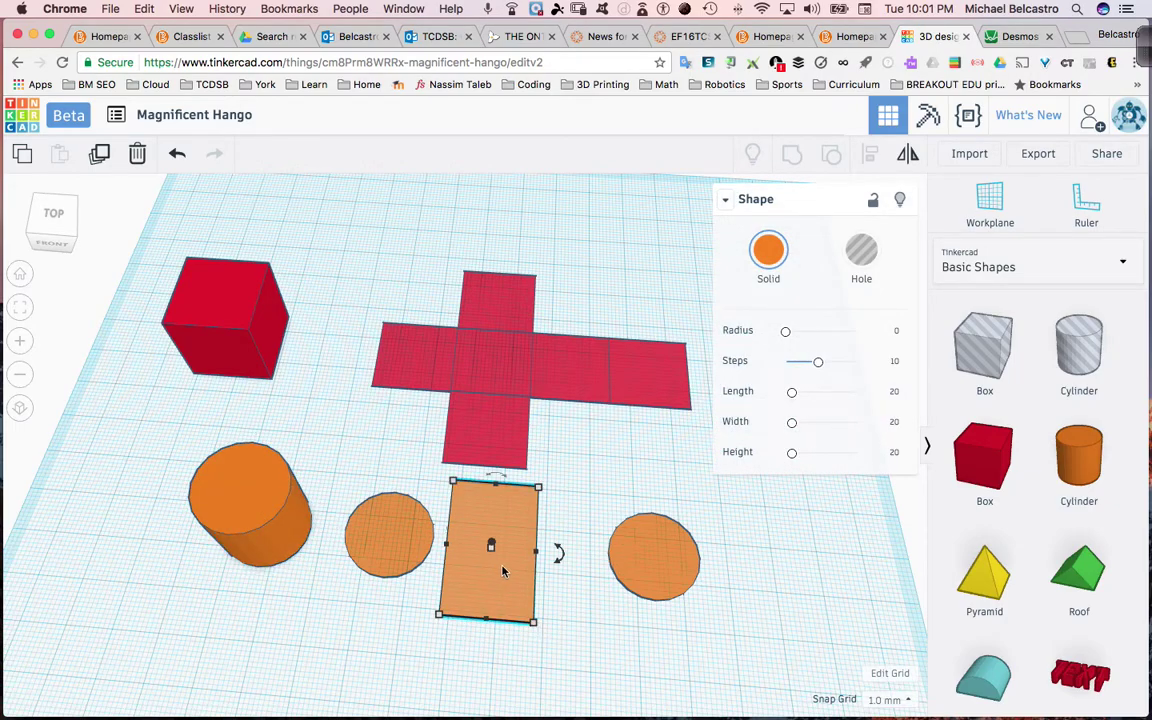
{"action": "left_click_drag", "start_coordinate": [509, 571], "coordinate": [496, 571]}
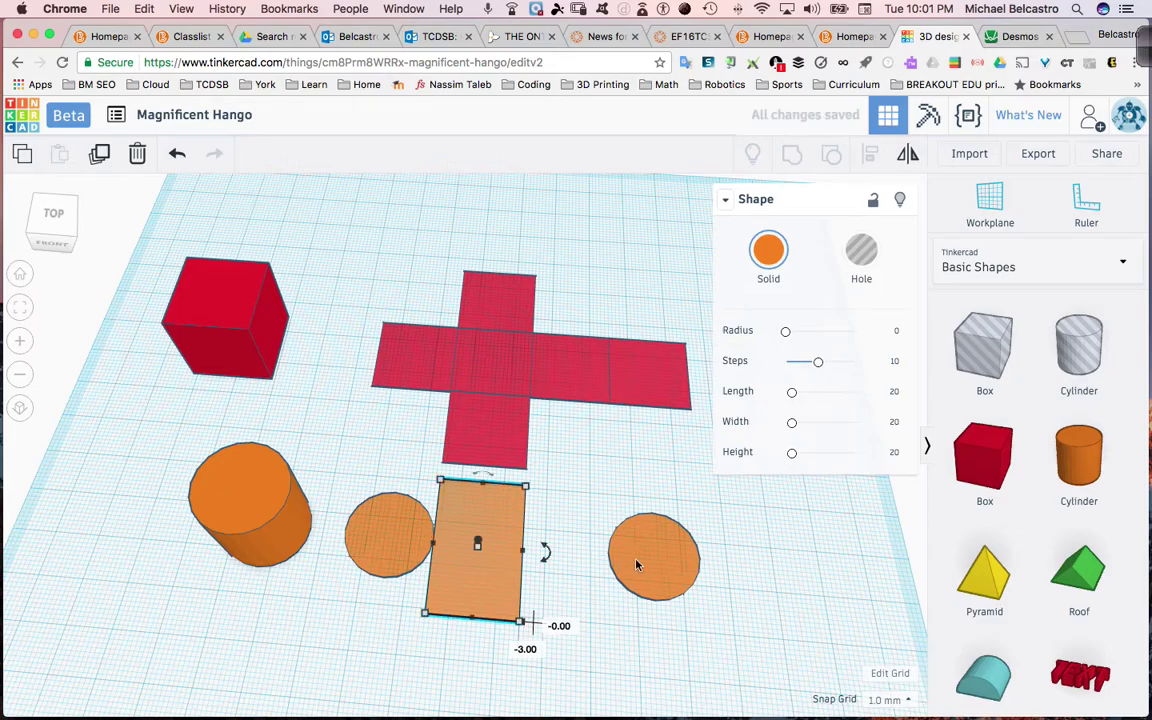
{"action": "left_click_drag", "start_coordinate": [636, 565], "coordinate": [560, 553]}
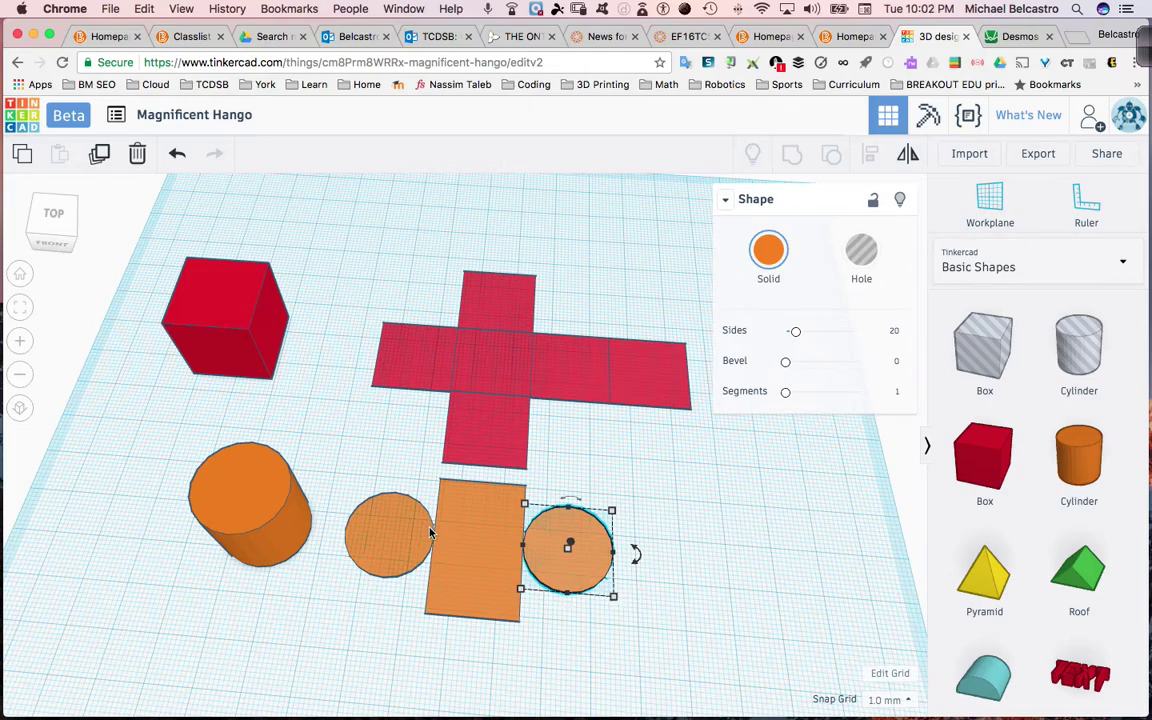
{"action": "left_click", "coordinate": [391, 561]}
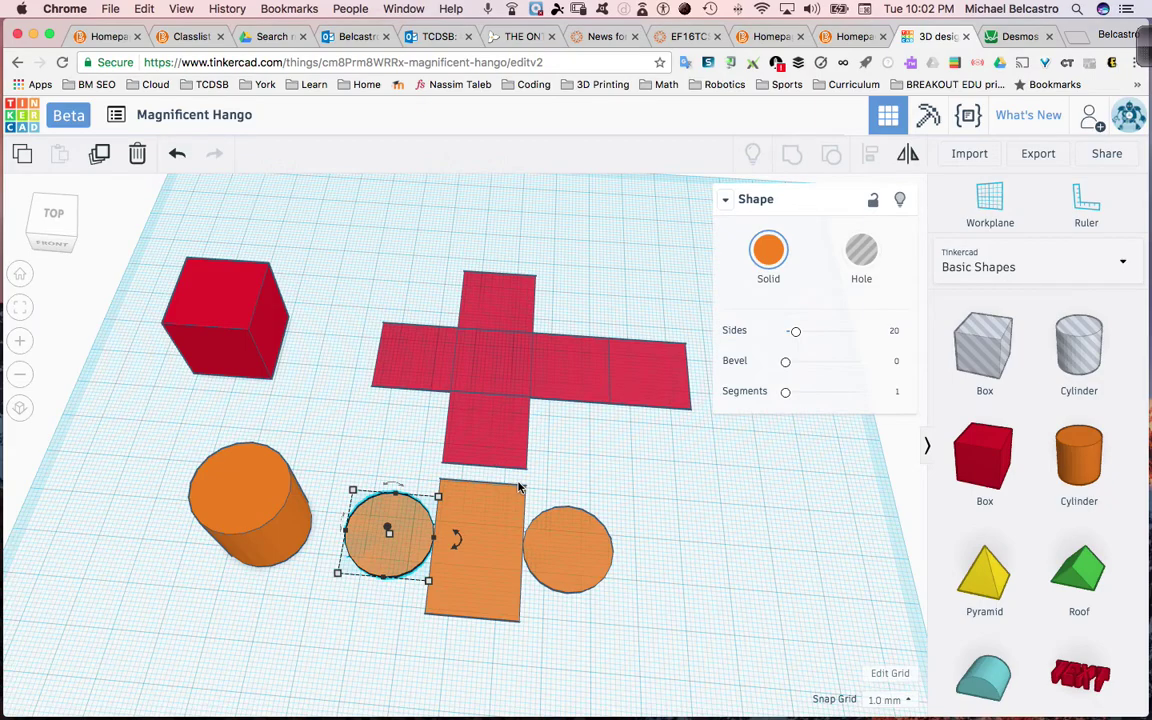
{"action": "mouse_move", "coordinate": [612, 716]}
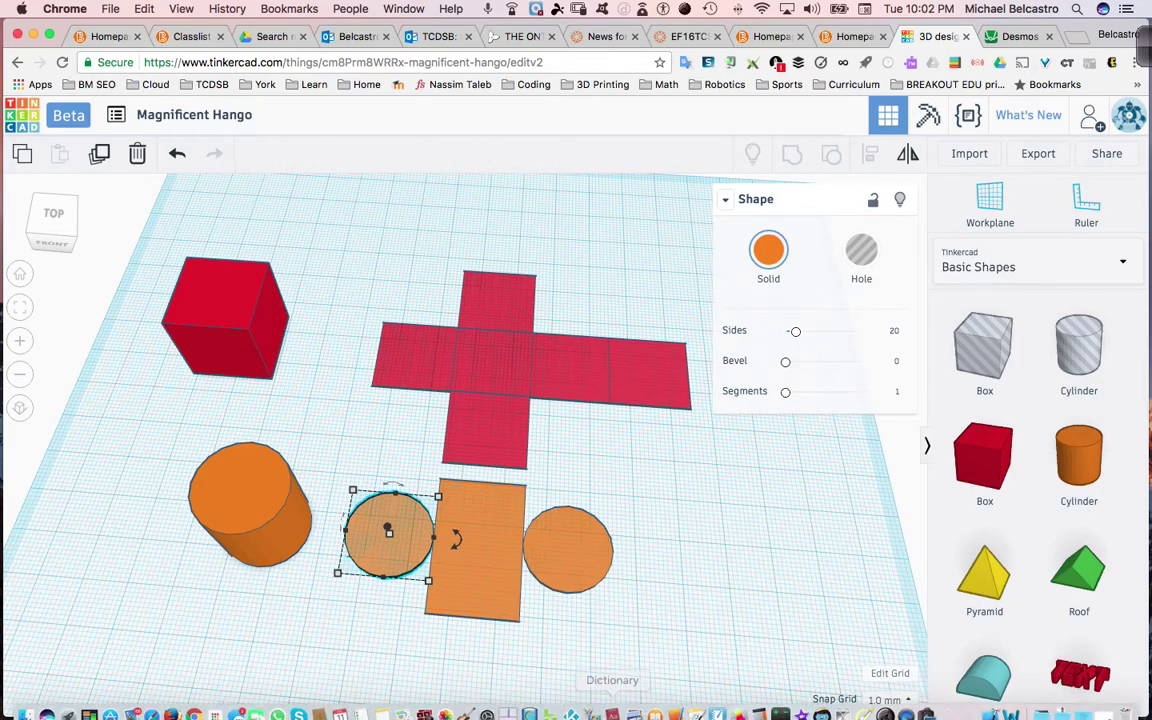